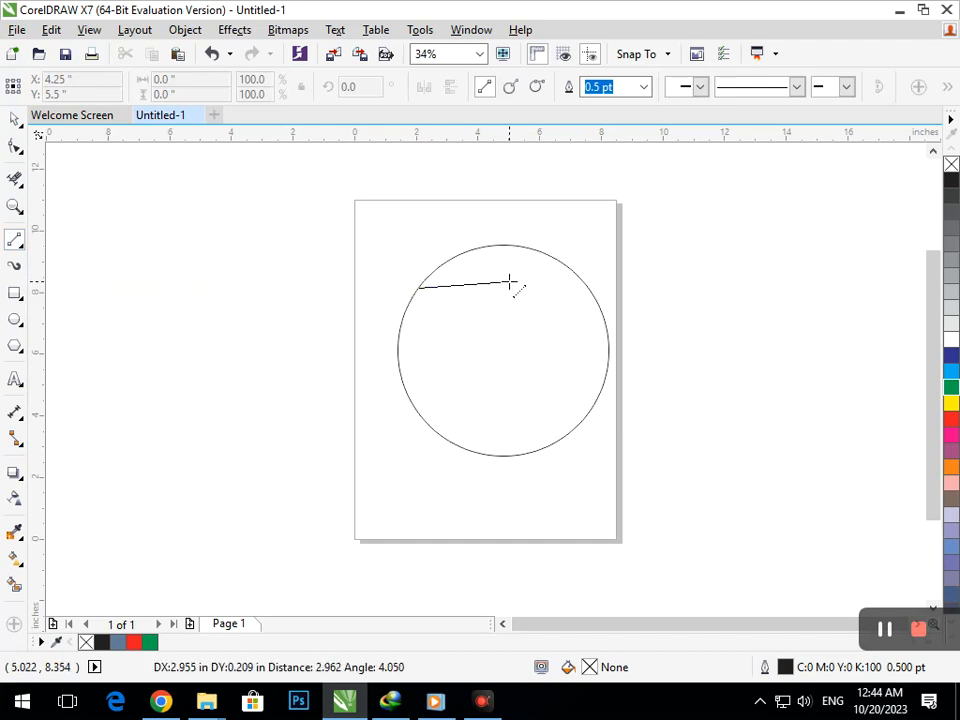
Draw the remaining segments of two nested bent lines running from the circle's upper-left edge across and down past its bottom edge
mouse_move(450, 259)
left_mouse_down()
mouse_move(502, 245)
mouse_move(516, 262)
mouse_move(520, 255)
mouse_move(530, 470)
mouse_move(533, 461)
left_mouse_up()
left_click(527, 347)
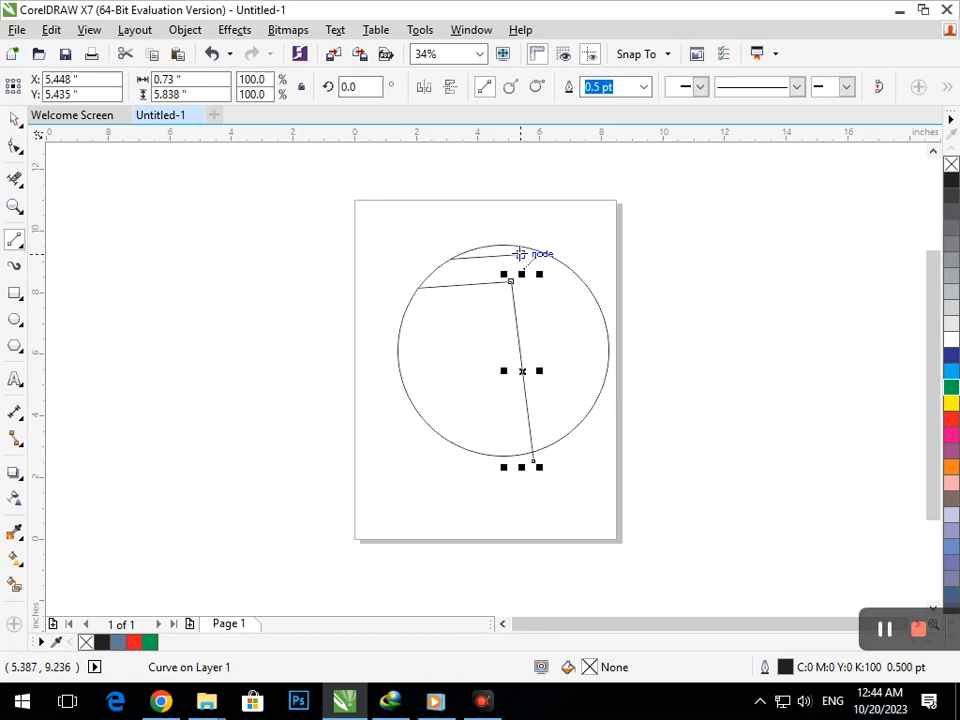
left_click_drag(520, 252, 547, 466)
Shift the corner and lower end of the outer slanted line outward with the Shape tool to widen the band
left_click(15, 147)
left_click(507, 278)
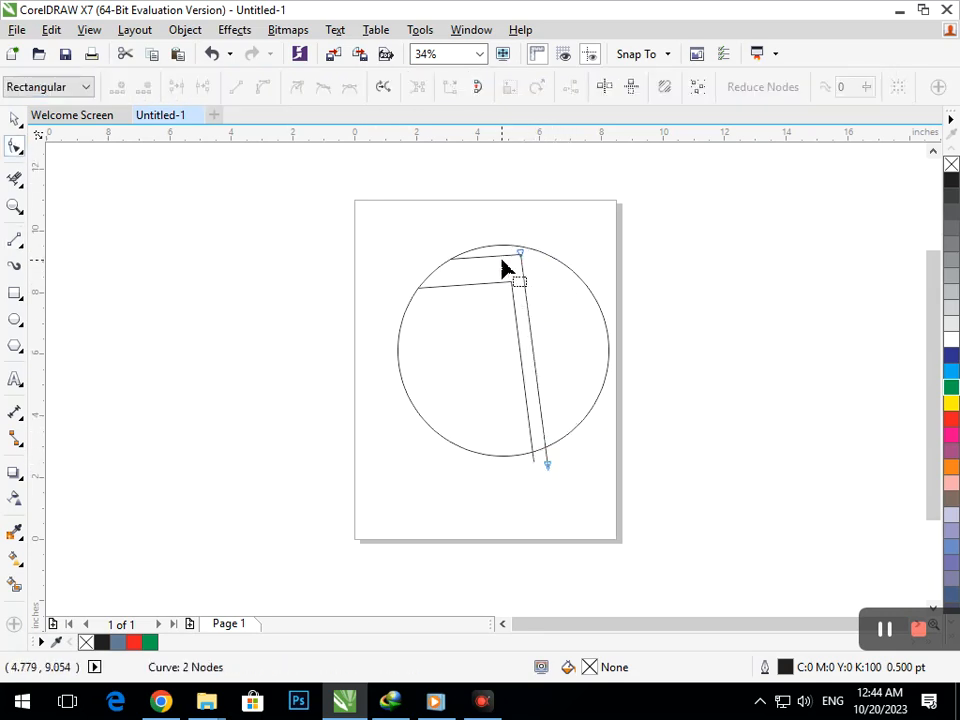
left_click_drag(595, 290, 595, 290)
left_click_drag(336, 347, 397, 340)
key("F2")
right_click(356, 339)
left_click(548, 468)
left_click_drag(548, 470, 557, 466)
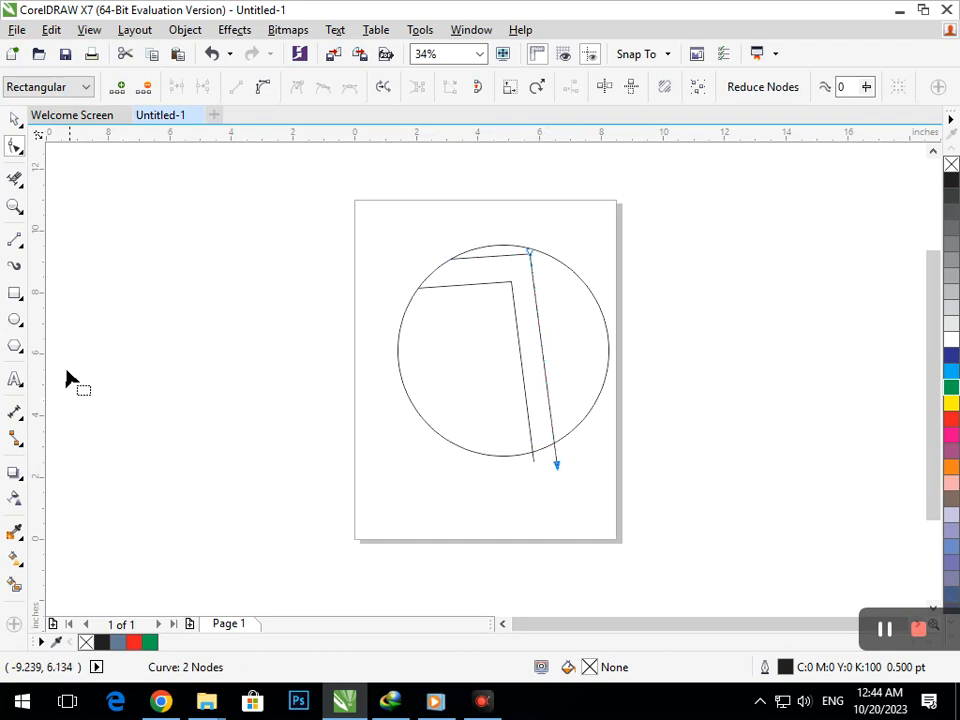
Draw a horizontal line about 3.5 inches long across the circle's left edge and continue it diagonally up to the inner slanted line
left_click(13, 243)
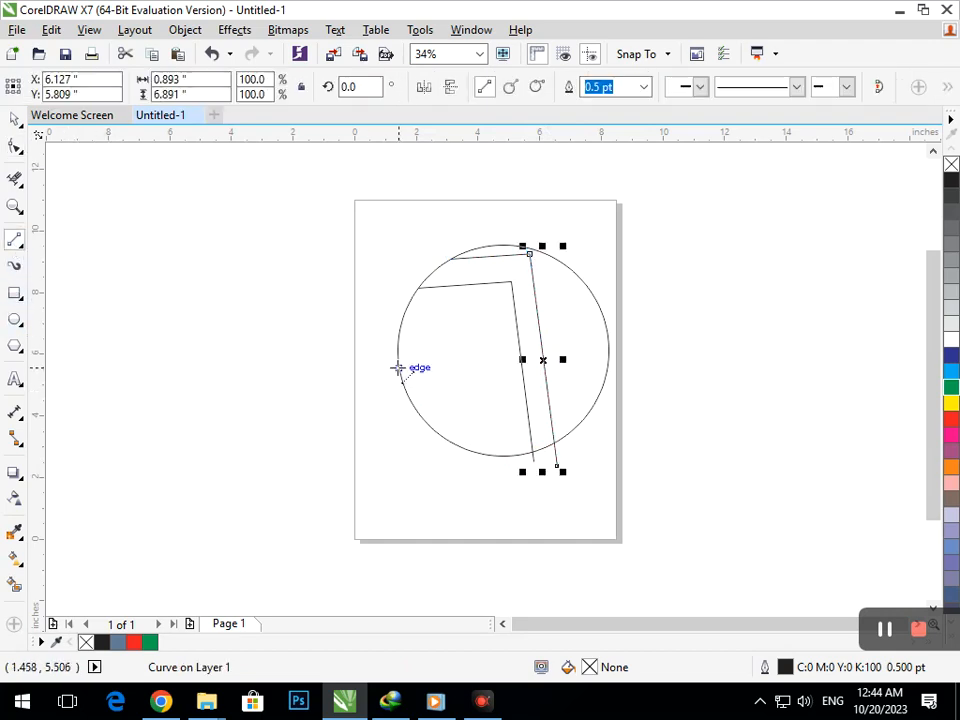
left_click_drag(381, 364, 490, 360)
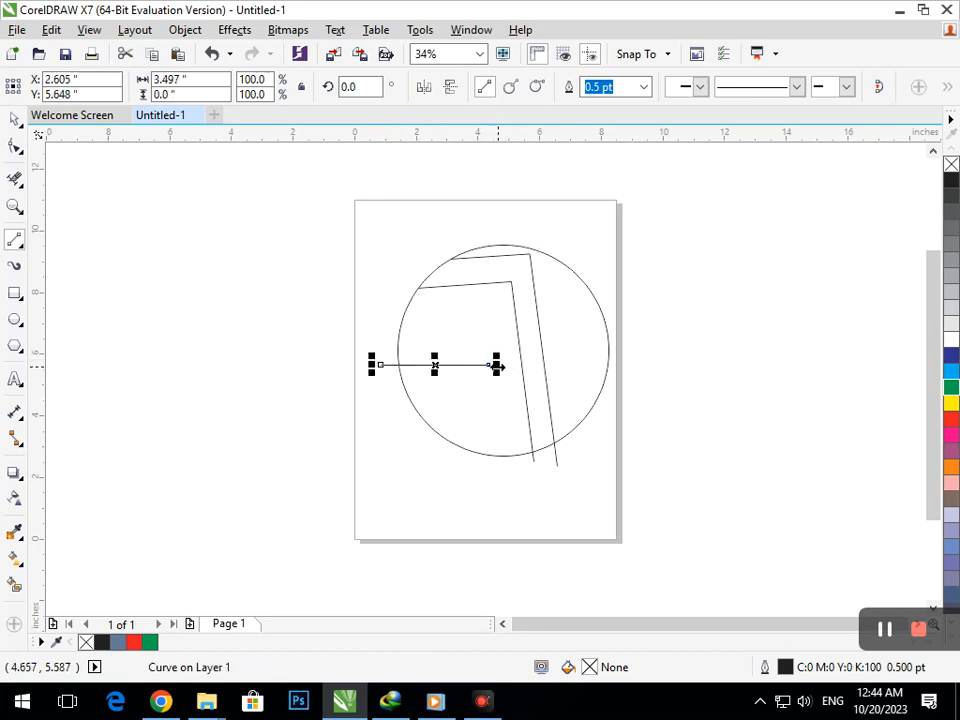
left_click_drag(494, 367, 515, 317)
Duplicate the bent horizontal line directly below the original to form the second edge of the left band
left_click(15, 121)
left_click(107, 360)
left_click_drag(308, 321, 556, 413)
left_click_drag(317, 316, 519, 377)
left_click_drag(449, 363, 455, 399)
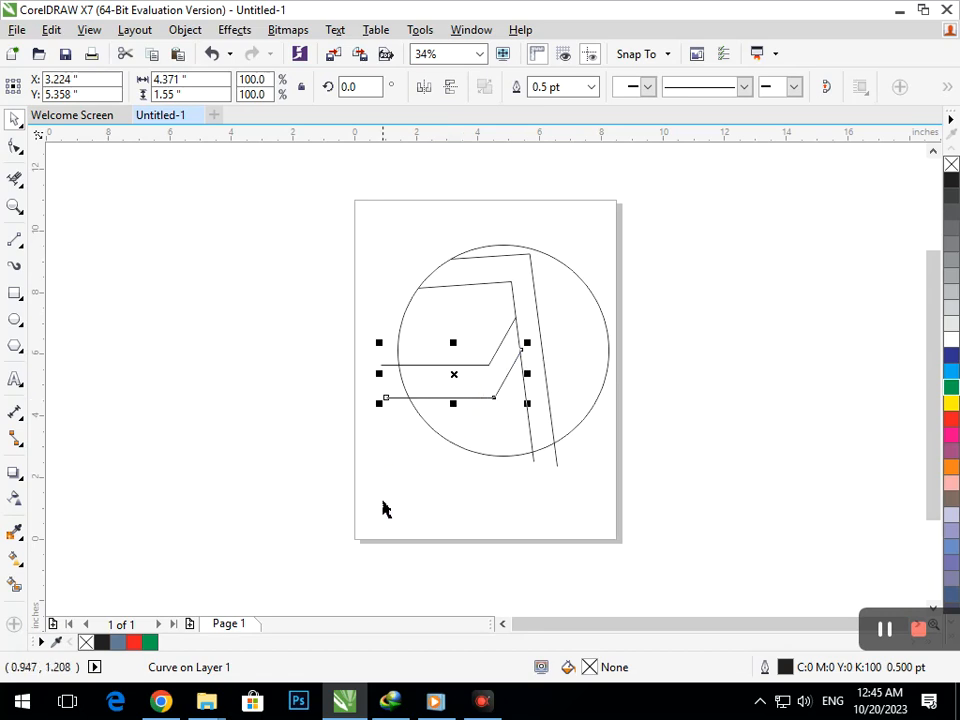
left_click(283, 484)
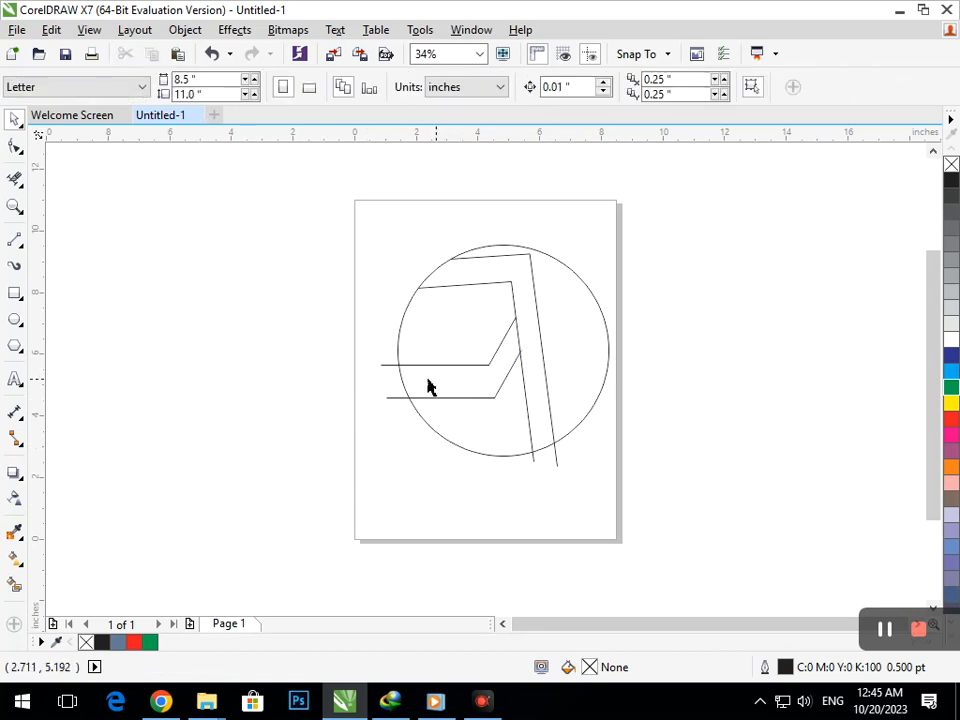
Duplicate both bent horizontal lines across the circle's right edge and nudge the copies so they start at the outer slanted line
left_click(388, 398)
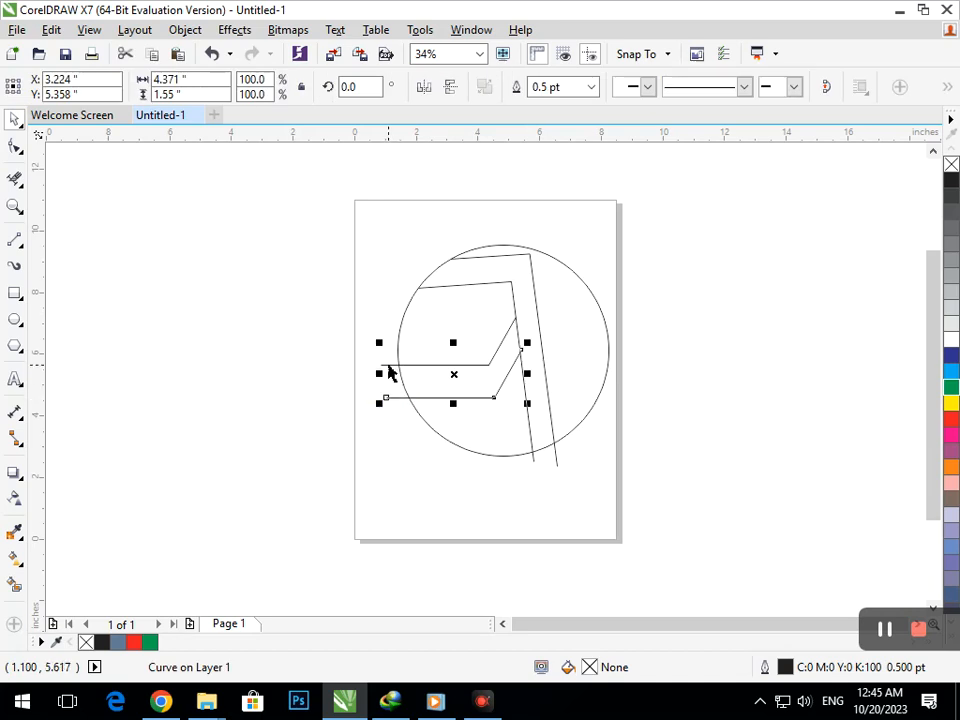
left_click(390, 367, "shift")
left_click_drag(397, 399, 557, 347)
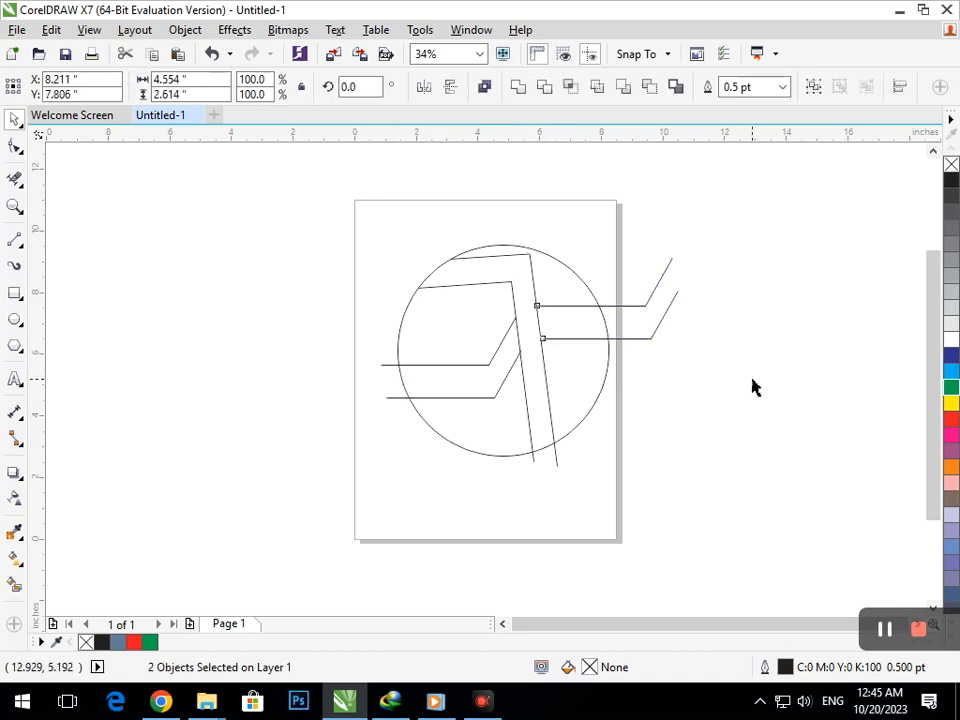
left_click(722, 387)
left_click_drag(743, 382, 530, 248)
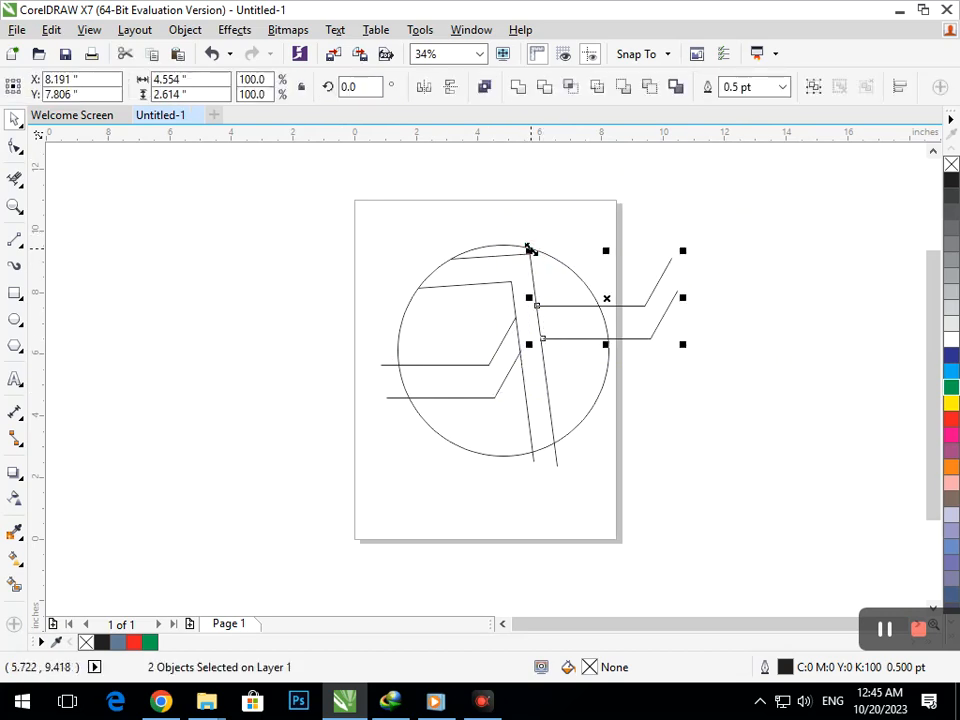
key("Down")
key("Down")
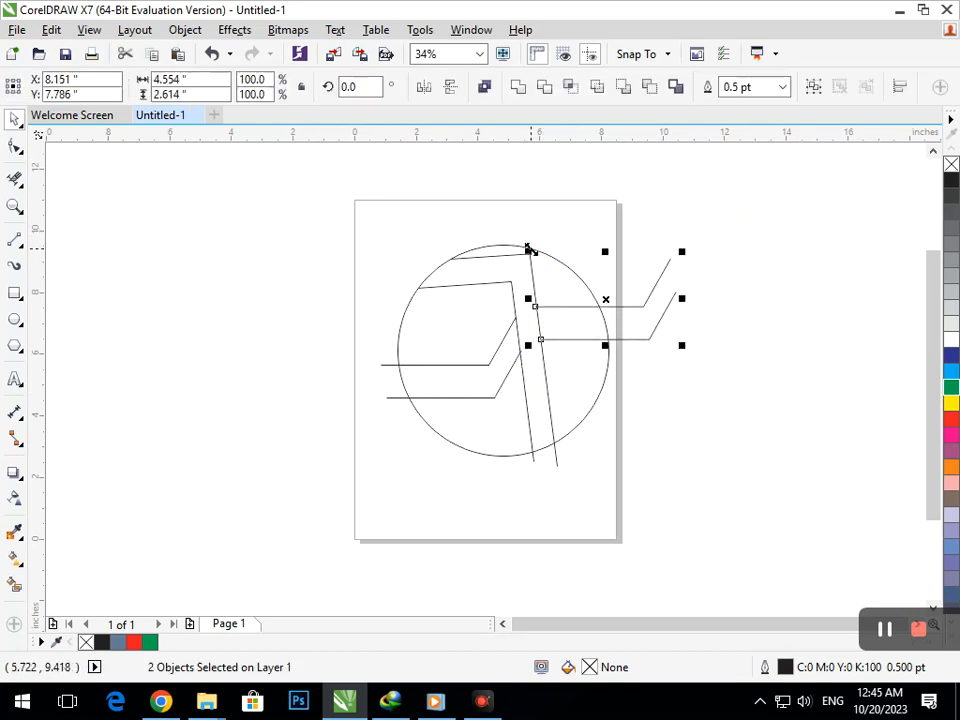
left_click(645, 407)
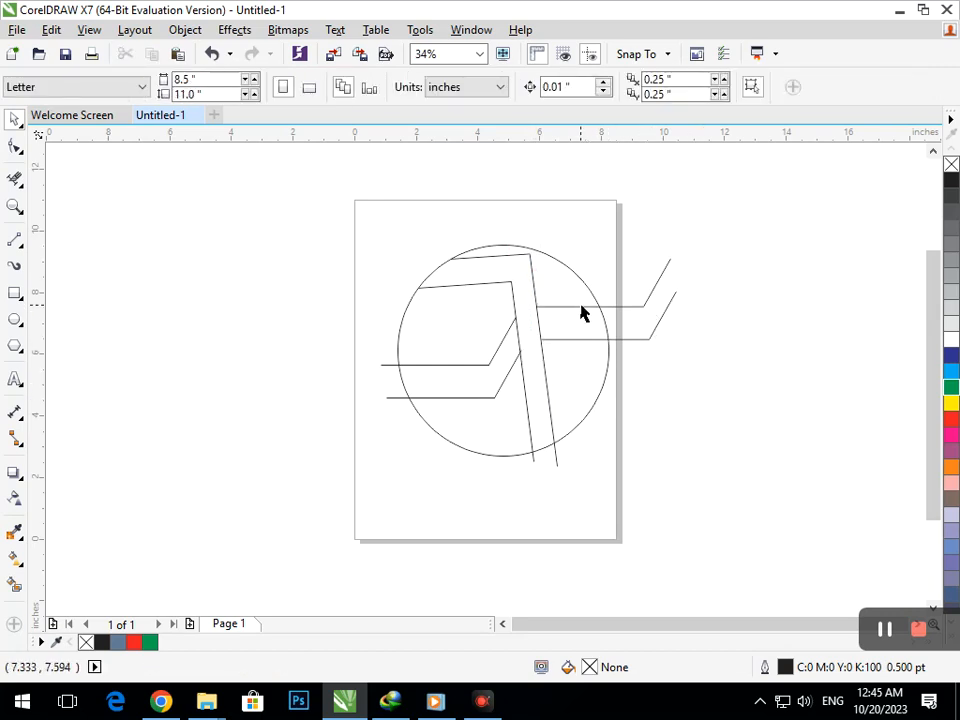
Move each of the two right-hand line copies slightly down so both start exactly on the outer slanted line
left_click(646, 308)
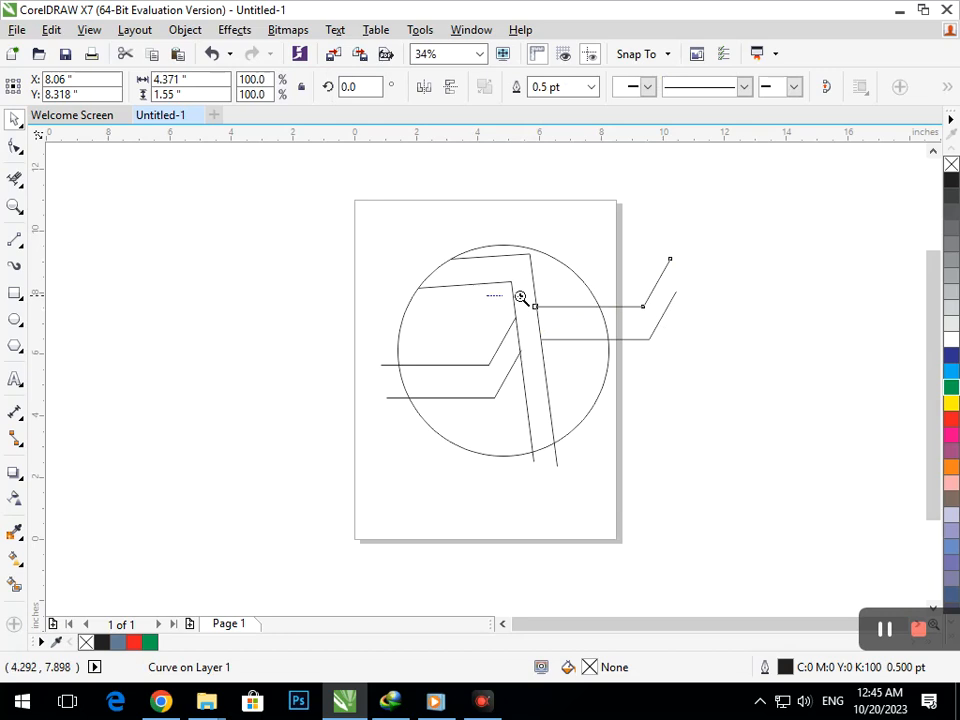
scroll(560, 308, "up", 5)
left_click_drag(414, 284, 421, 329)
left_click_drag(427, 516, 426, 548)
scroll(545, 507, "down", 5)
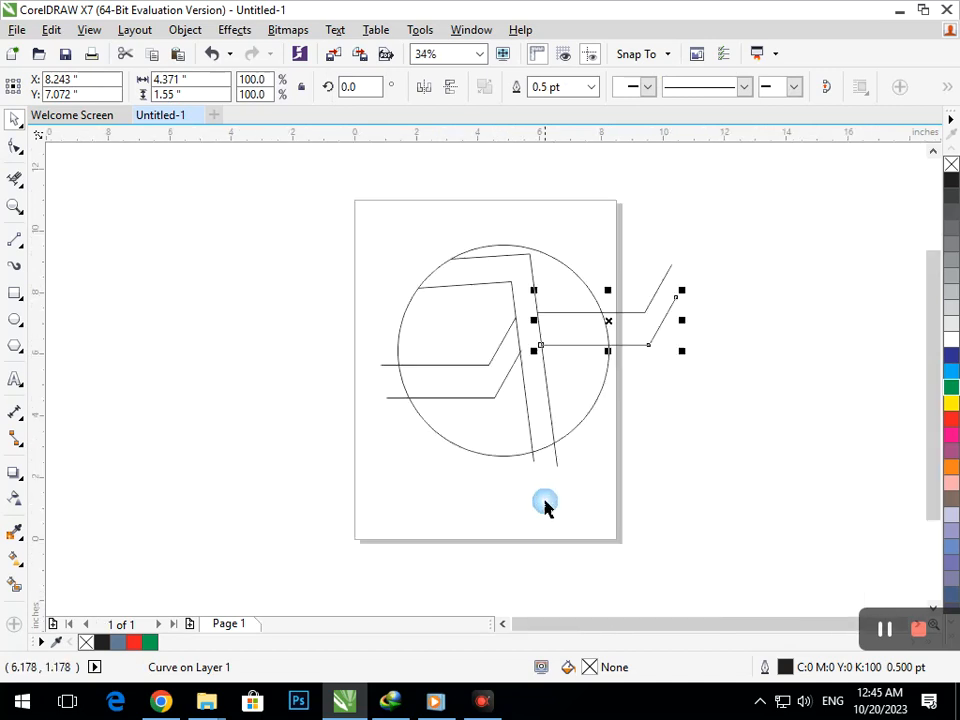
left_click(702, 491)
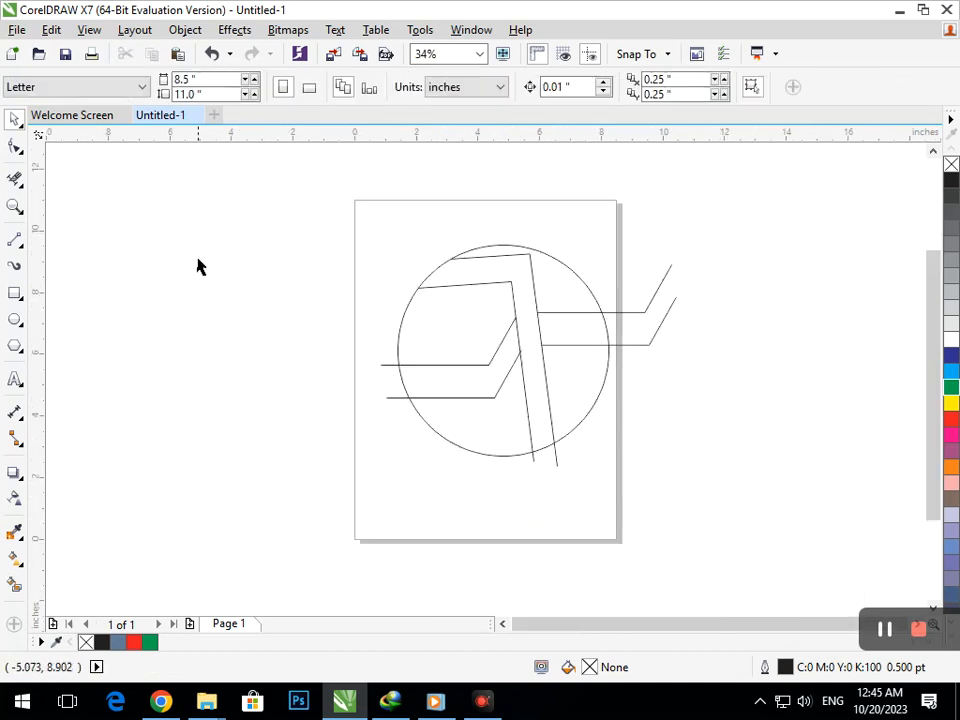
Delete all line segments overhanging the circle on the right, bottom and left with the Virtual Segment Delete tool
left_click(13, 208)
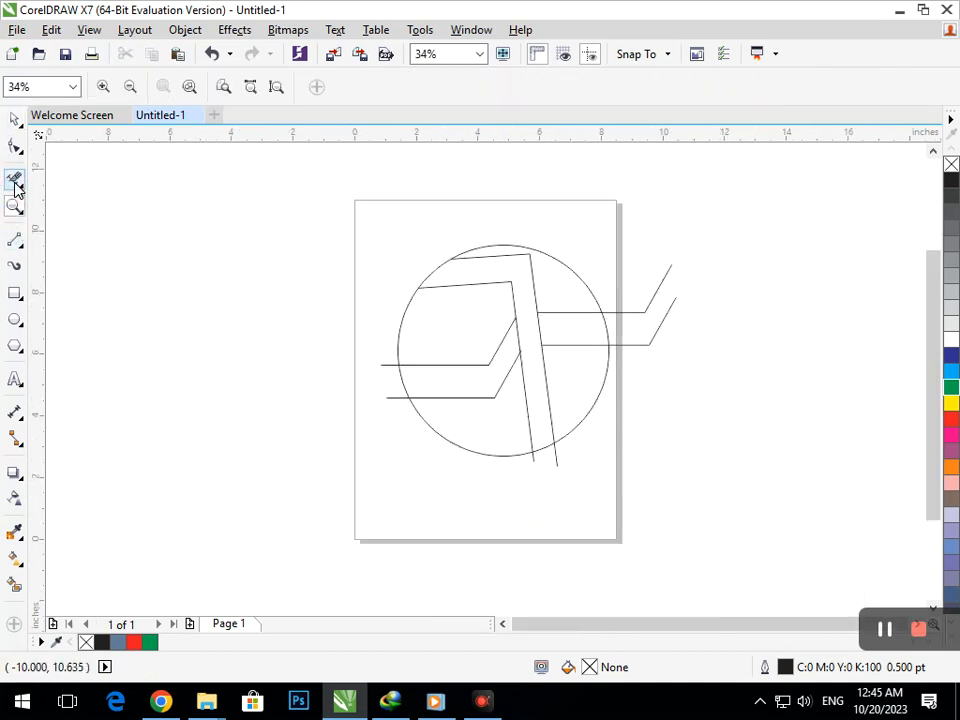
left_click(14, 181)
left_click_drag(652, 268, 684, 375)
left_click_drag(497, 482, 617, 458)
left_click_drag(370, 350, 400, 414)
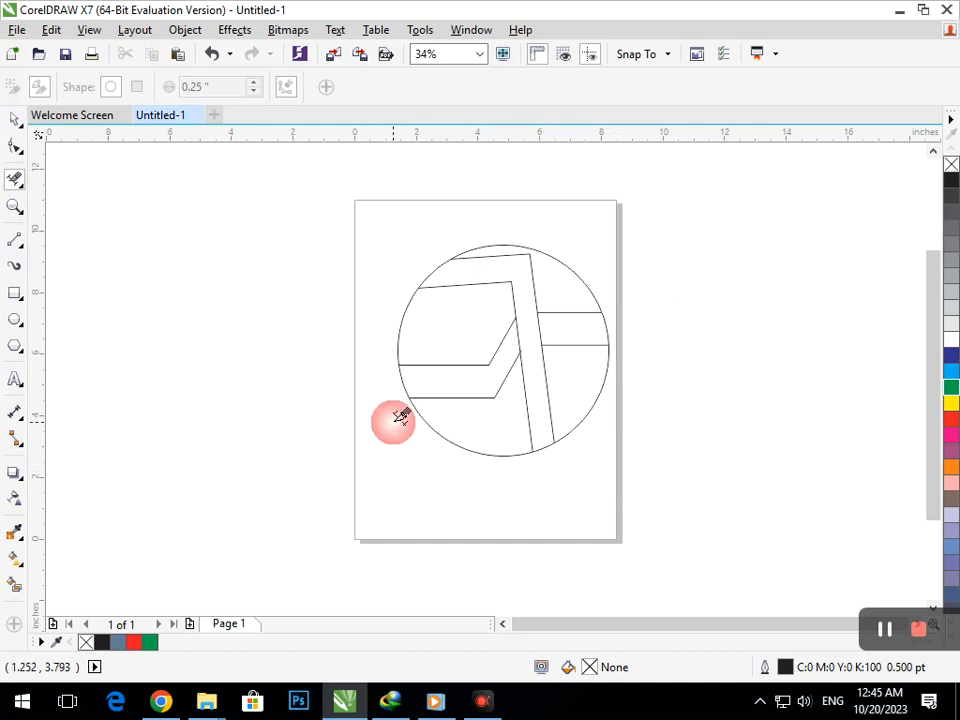
left_click(15, 119)
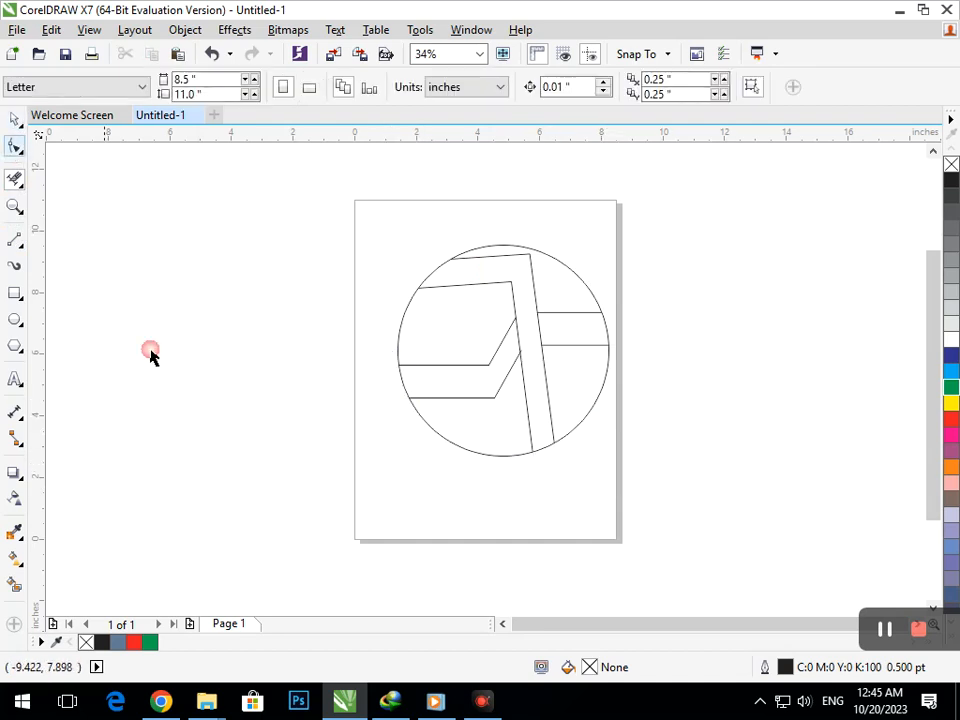
left_click(437, 435)
left_click_drag(391, 459, 406, 467)
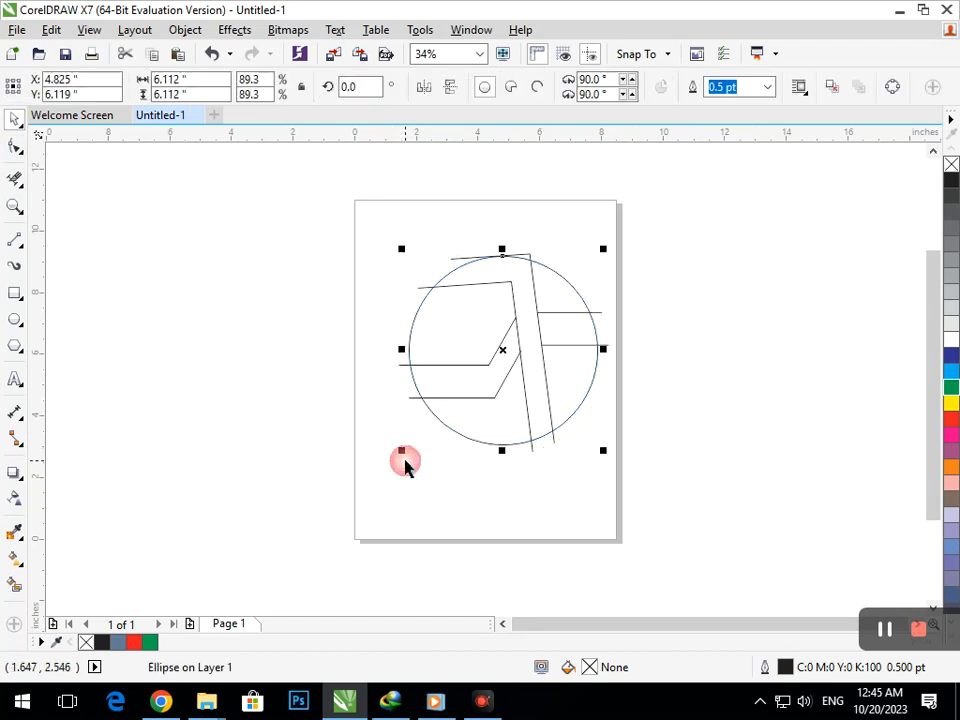
key("ctrl+z")
left_click(330, 533)
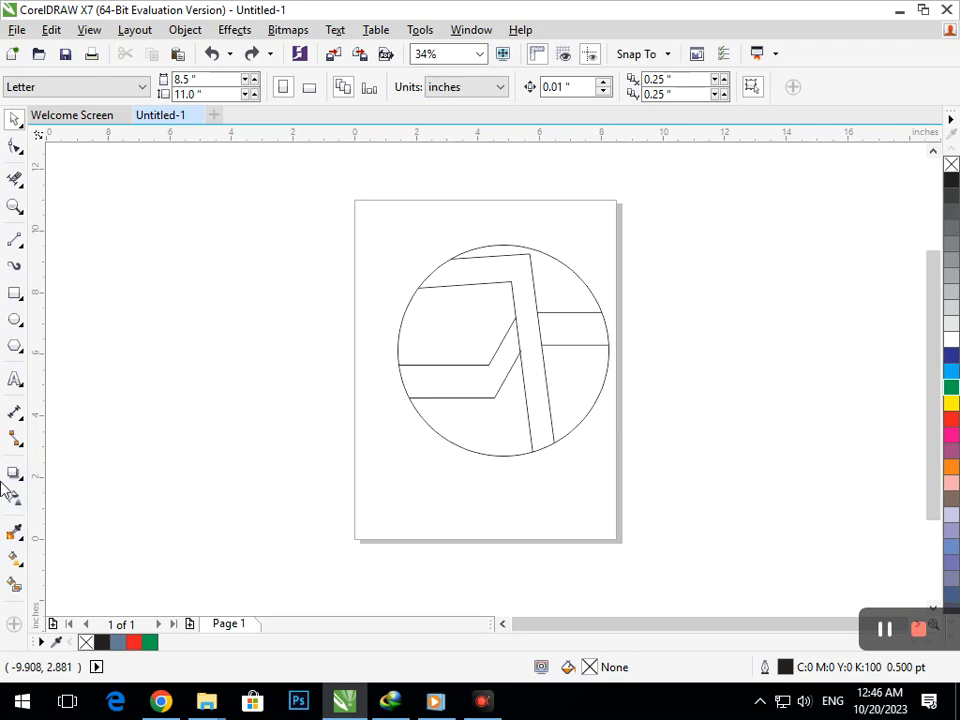
Add the two-line artistic text "GRAPHIC DESIGNING" in the empty area beside the page
left_click(14, 381)
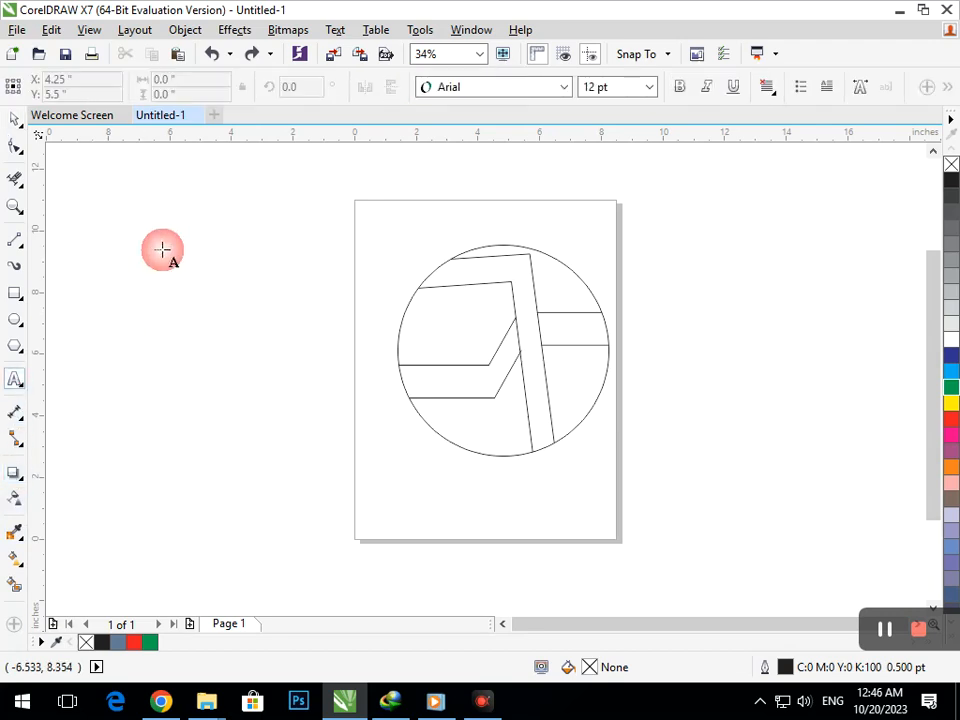
left_click(163, 234)
type("G")
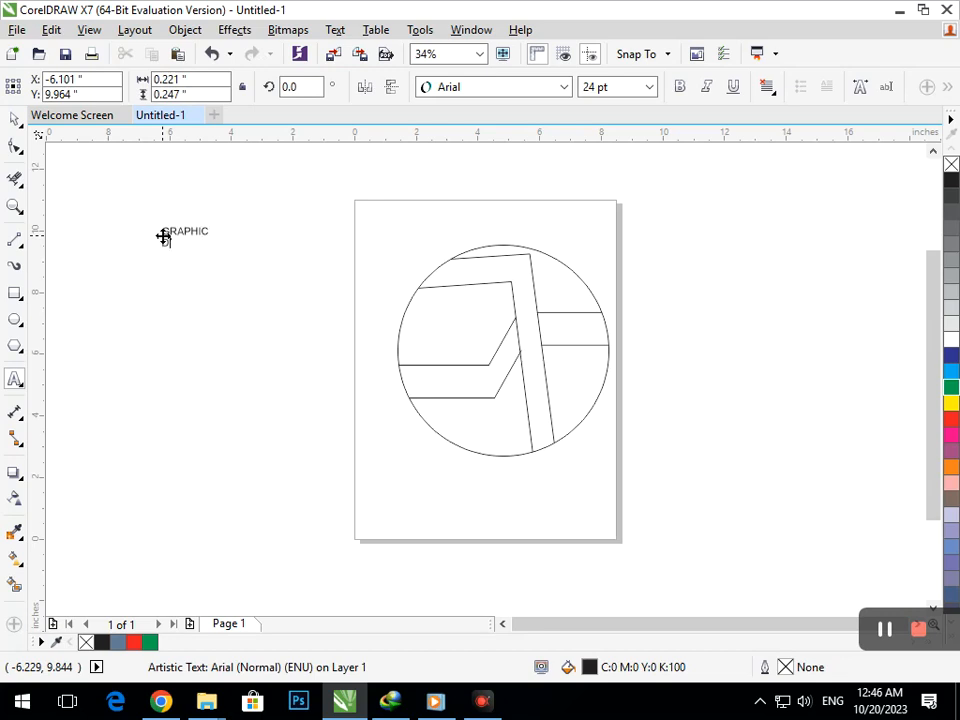
type("RAPHIC")
key("Return")
type("DESIGNING")
Enlarge the text to about 31.6 pt and move it into the circle's left area above the horizontal band
left_click(15, 119)
left_click(191, 282)
left_click(186, 252)
left_click_drag(186, 252, 446, 343)
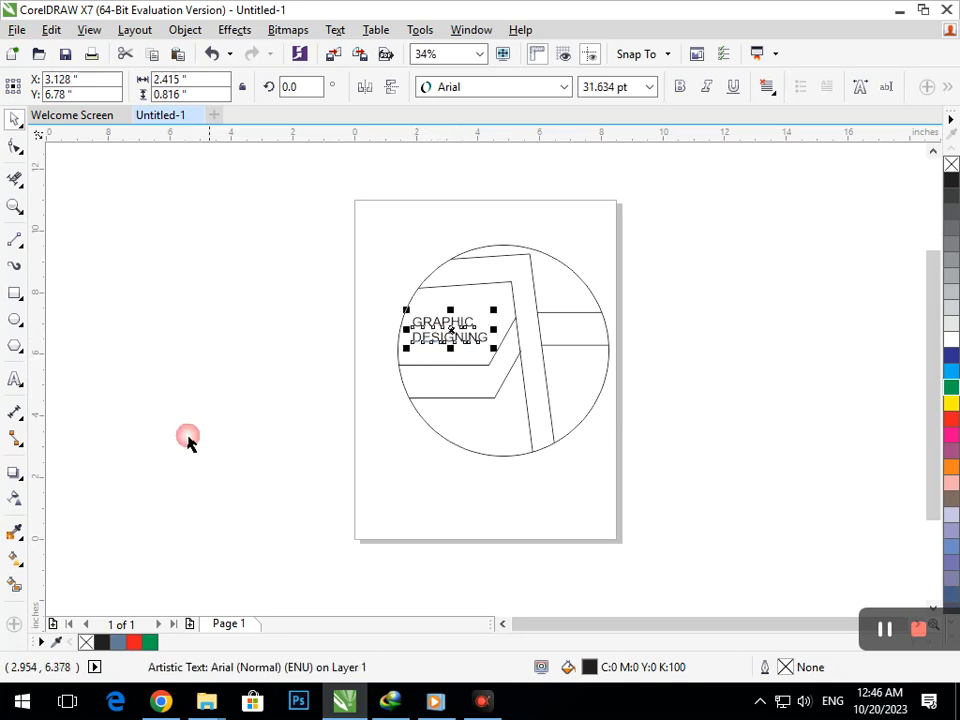
Create fills in the left and right horizontal bands with the Smart Fill tool and color both dark blue
left_click(15, 585)
left_click(463, 386)
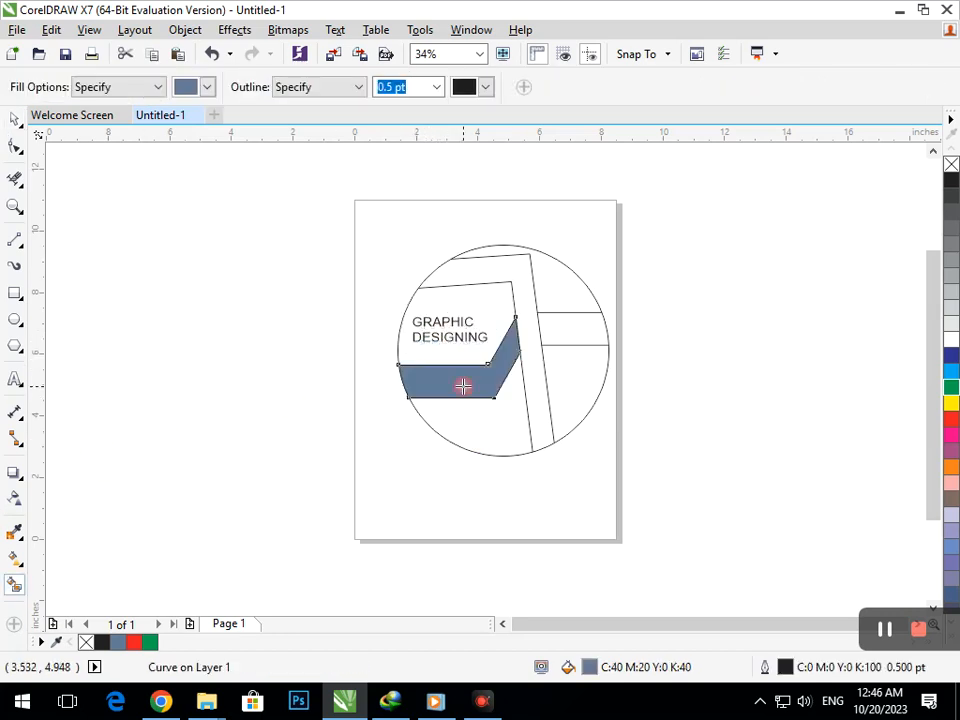
left_click(568, 333)
left_click(525, 388)
left_click(597, 322)
left_click(952, 355)
left_click(500, 376)
left_click(951, 356)
Smart-fill the tall bent band with green and the two lower areas of the circle with yellow
left_click(556, 451)
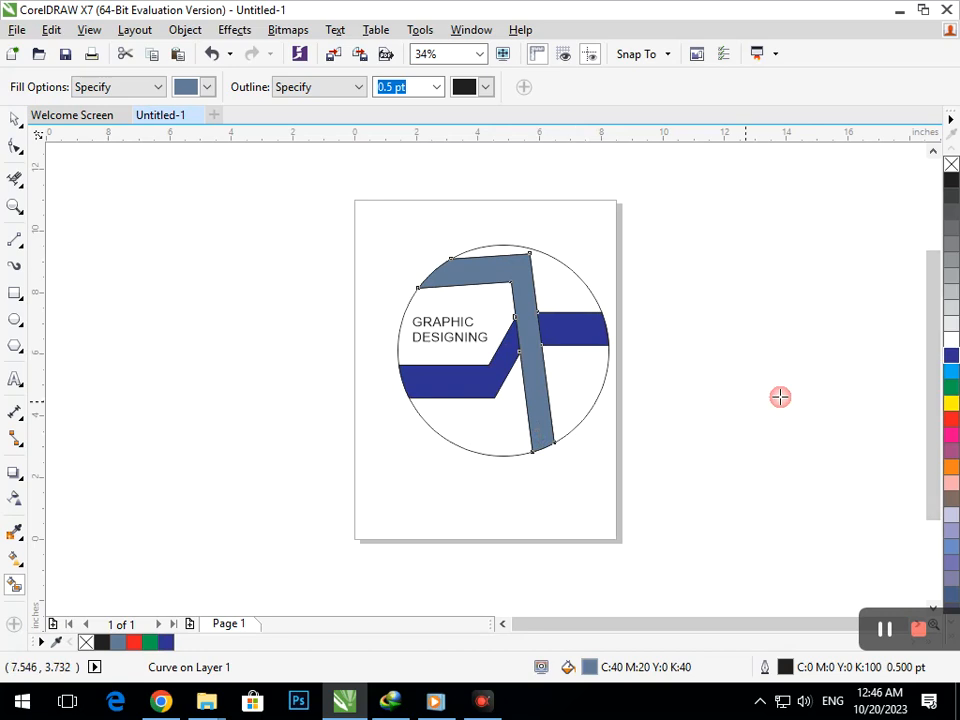
left_click(951, 387)
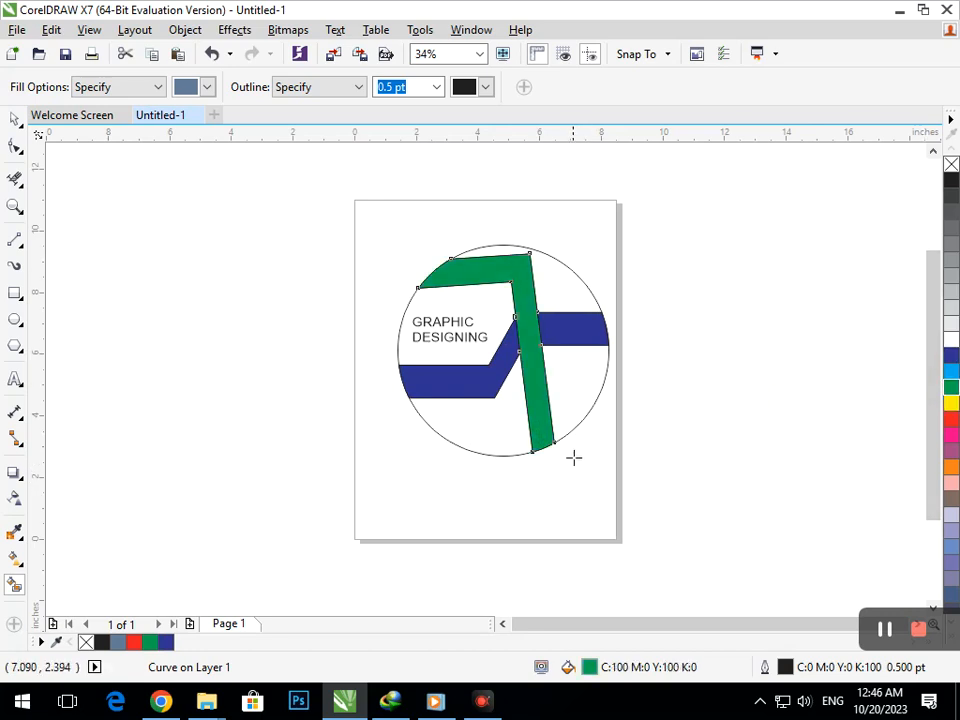
left_click(569, 419)
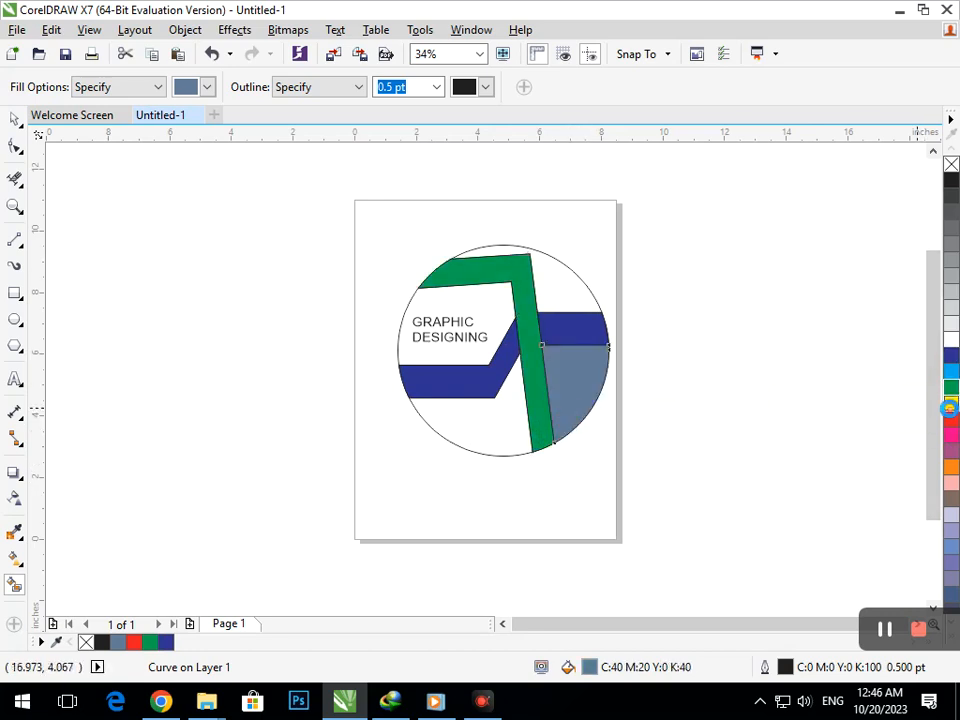
left_click(950, 405)
left_click(516, 439)
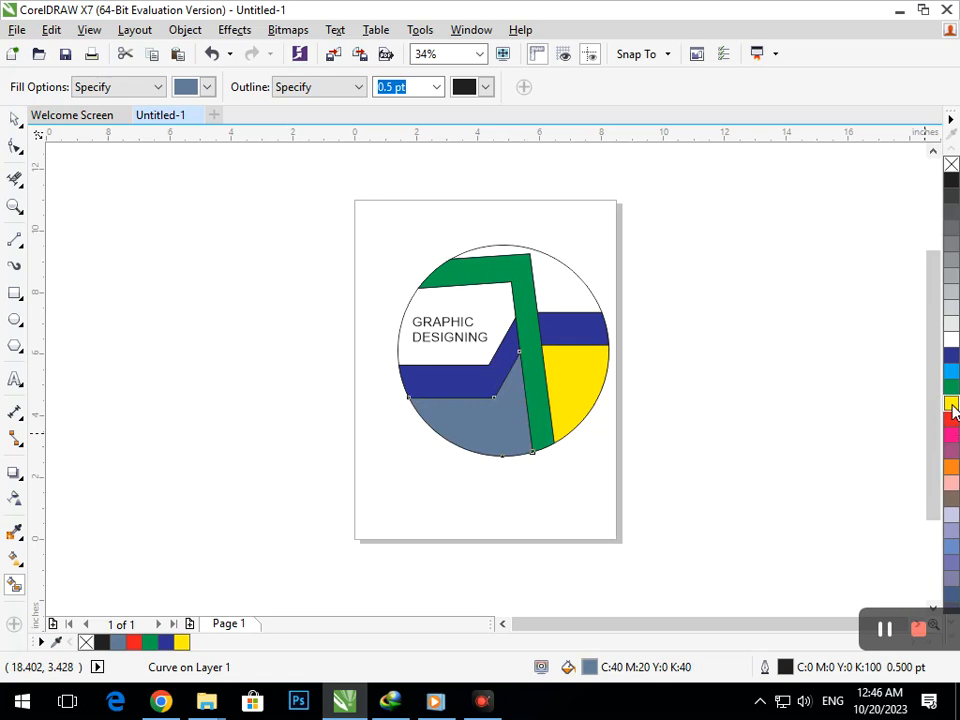
left_click(951, 405)
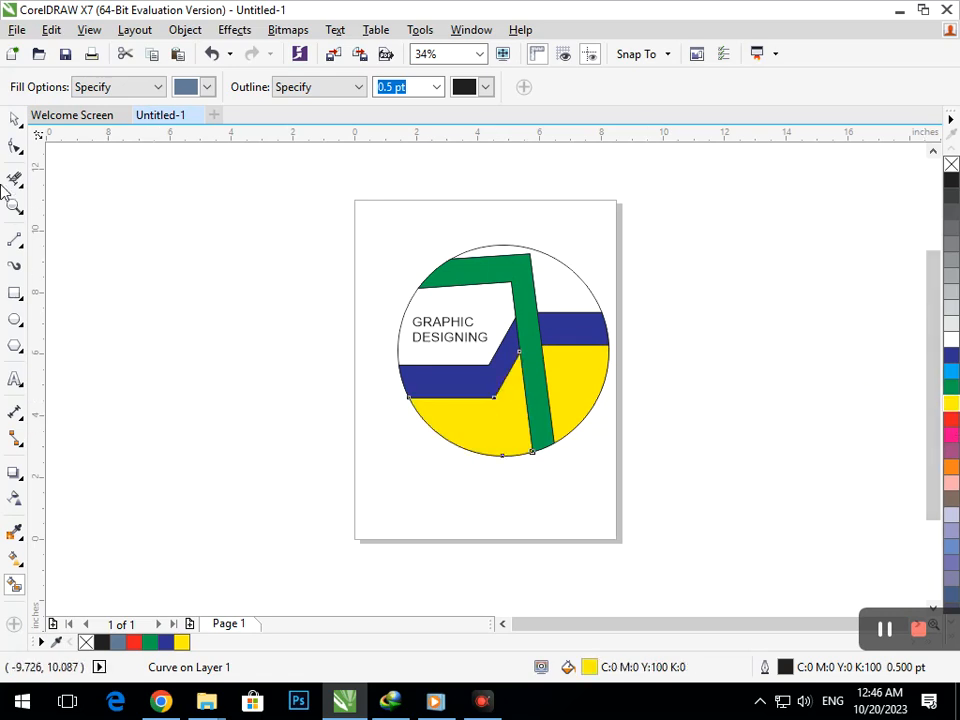
left_click(15, 120)
left_click(197, 401)
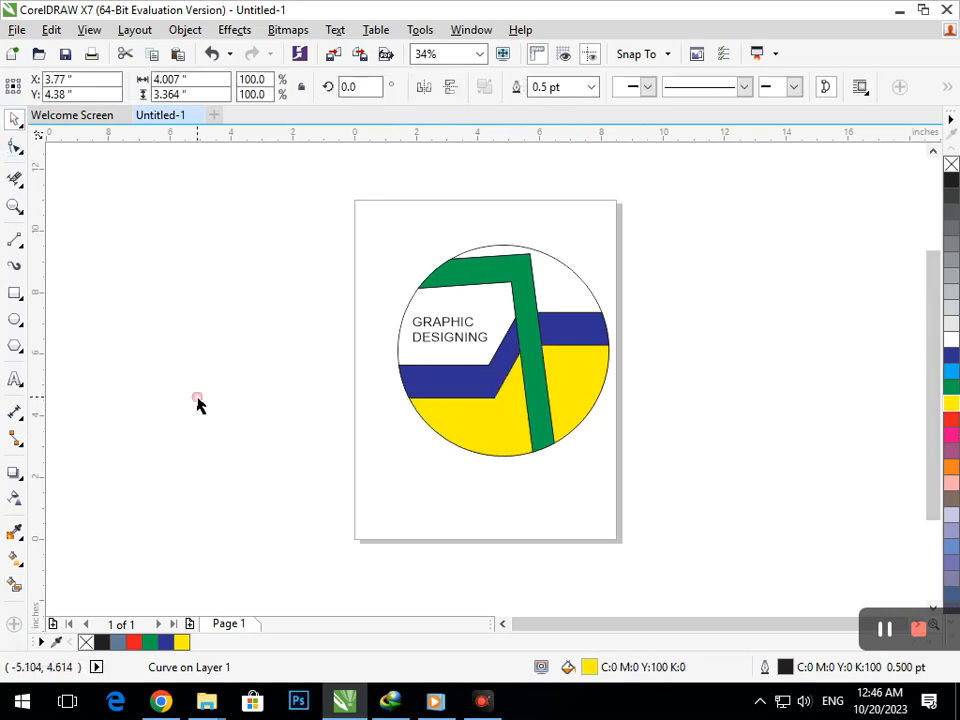
Enlarge the "GRAPHIC DESIGNING" text to about 36.6 pt and widen the spacing between its two lines
left_click(450, 345)
left_click(431, 529)
key("F2")
left_click_drag(330, 232, 715, 474)
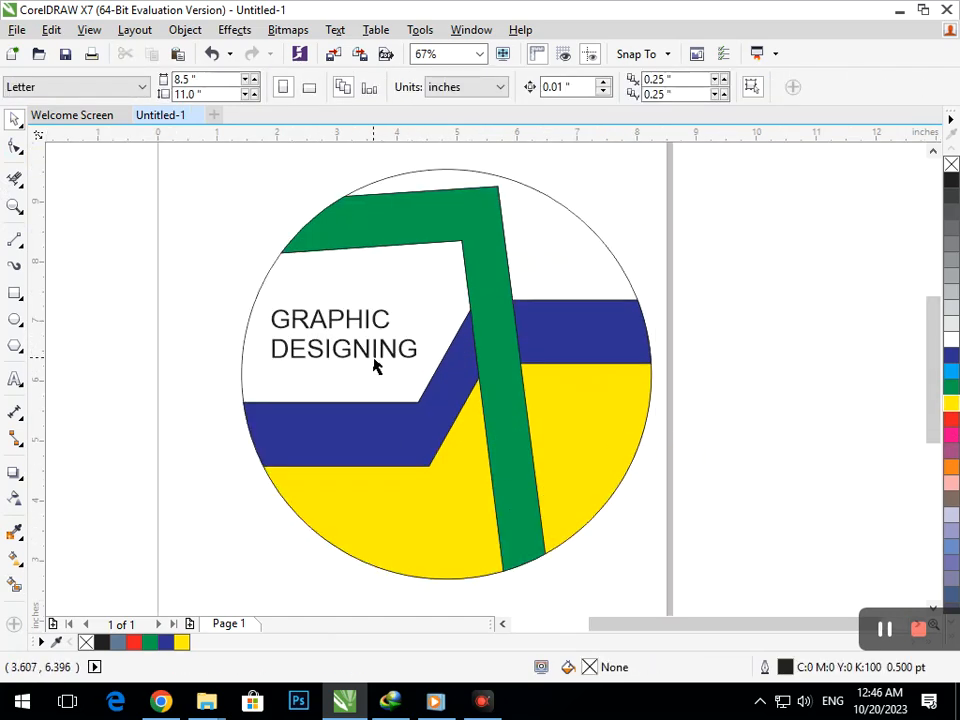
key("F2")
left_click_drag(190, 256, 492, 437)
left_click(466, 414)
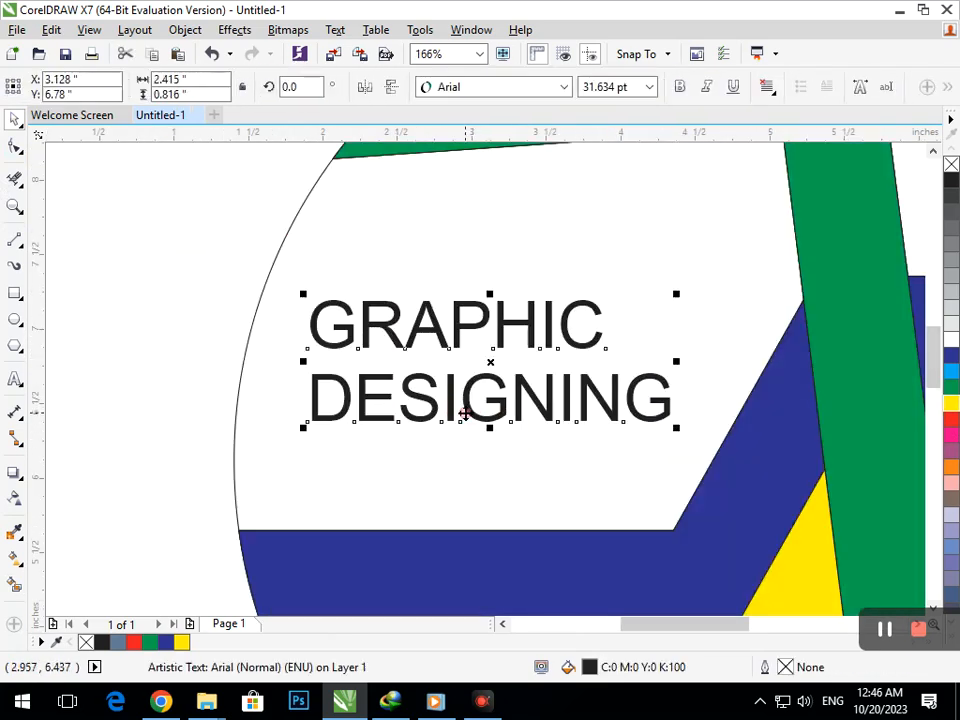
left_click_drag(303, 427, 266, 467)
left_click(15, 148)
left_click(14, 118)
left_click(281, 363)
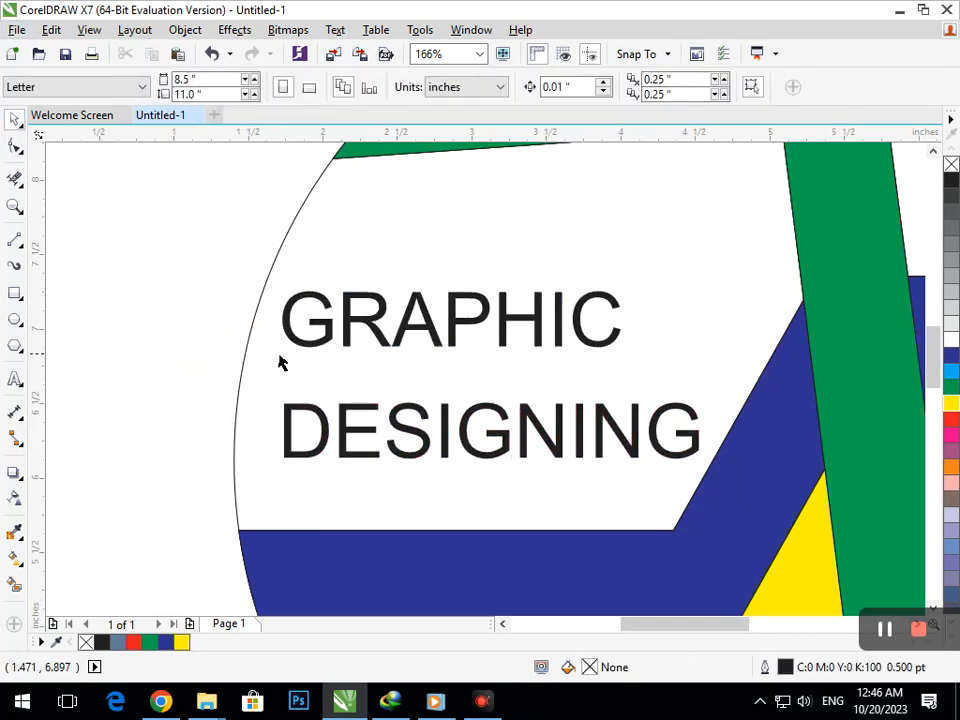
Move the text to about X 3.135, Y 6.984 inches, inside the white area between the green and blue bands
left_click_drag(292, 345, 321, 273)
scroll(554, 409, "down", 1)
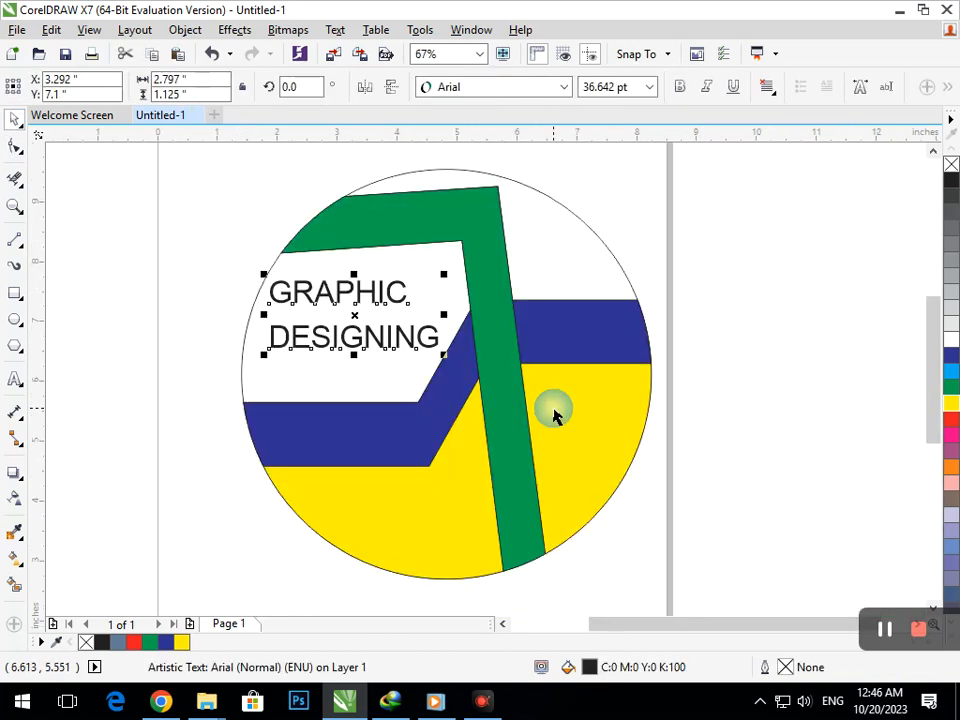
left_click(413, 390)
left_click_drag(391, 342, 381, 349)
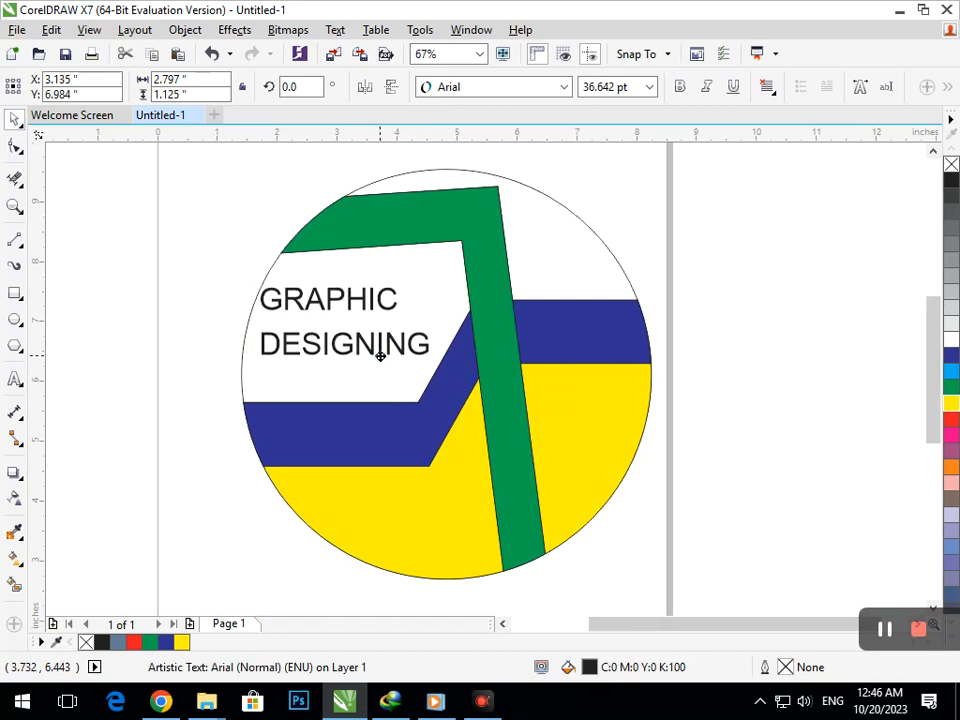
Tighten the line spacing of the "GRAPHIC DESIGNING" text and move it to about X 3.276, Y 7.085 inches
left_click(15, 146)
left_click_drag(255, 362, 251, 343)
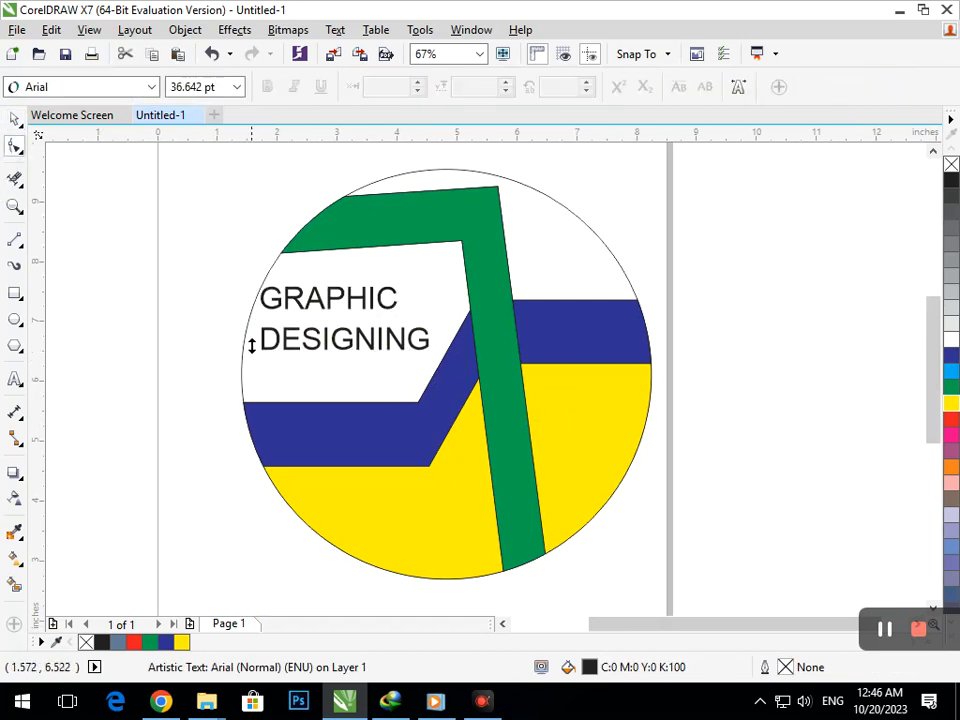
key("space")
left_click(68, 248)
left_click_drag(311, 336, 321, 337)
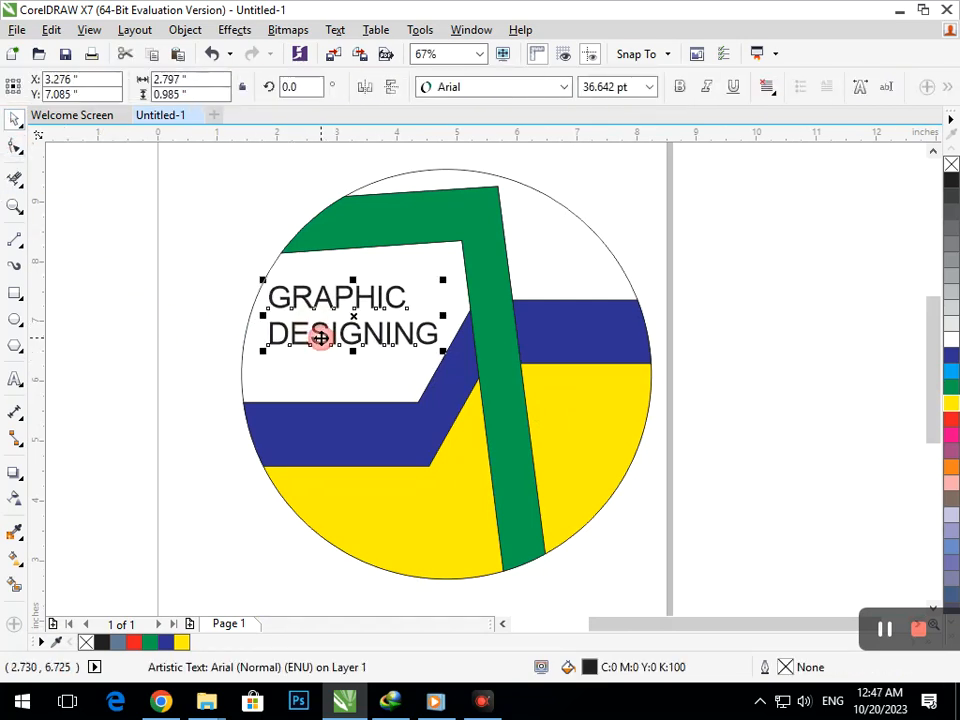
Make the "GRAPHIC DESIGNING" text bold and indent the word GRAPHIC slightly so it centers above DESIGNING
left_click(680, 90)
left_click(420, 272)
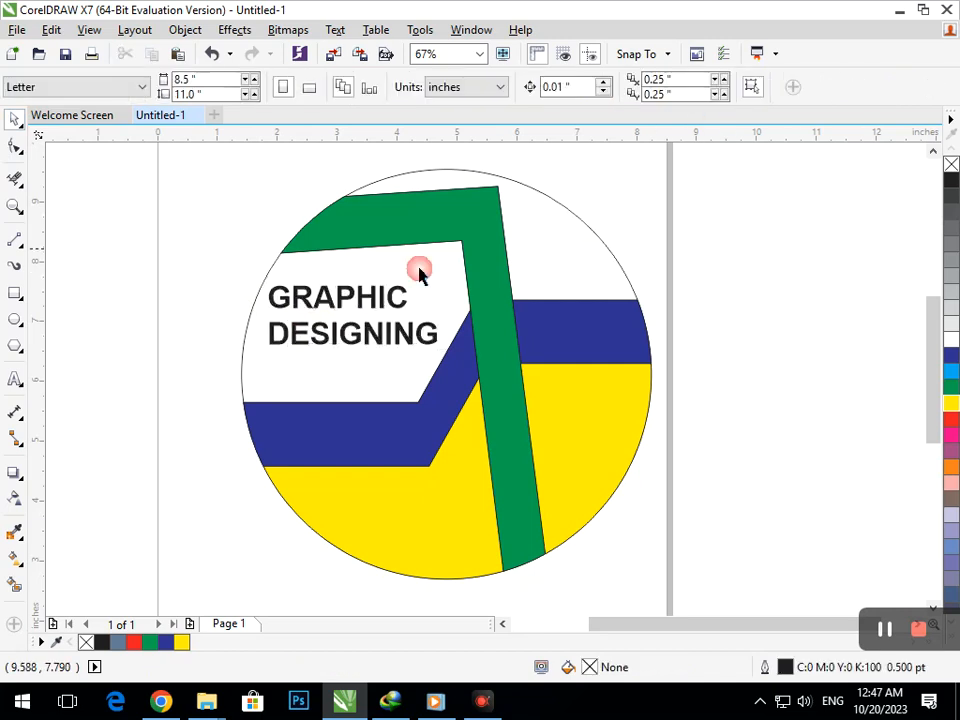
double_click(272, 310)
left_click(15, 120)
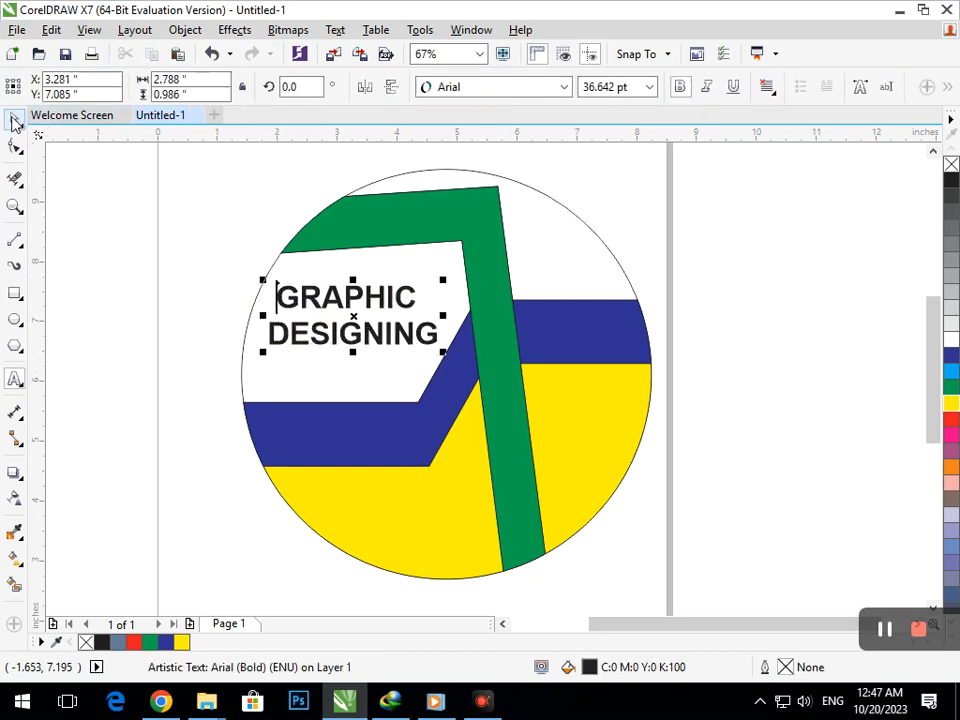
left_click(81, 274)
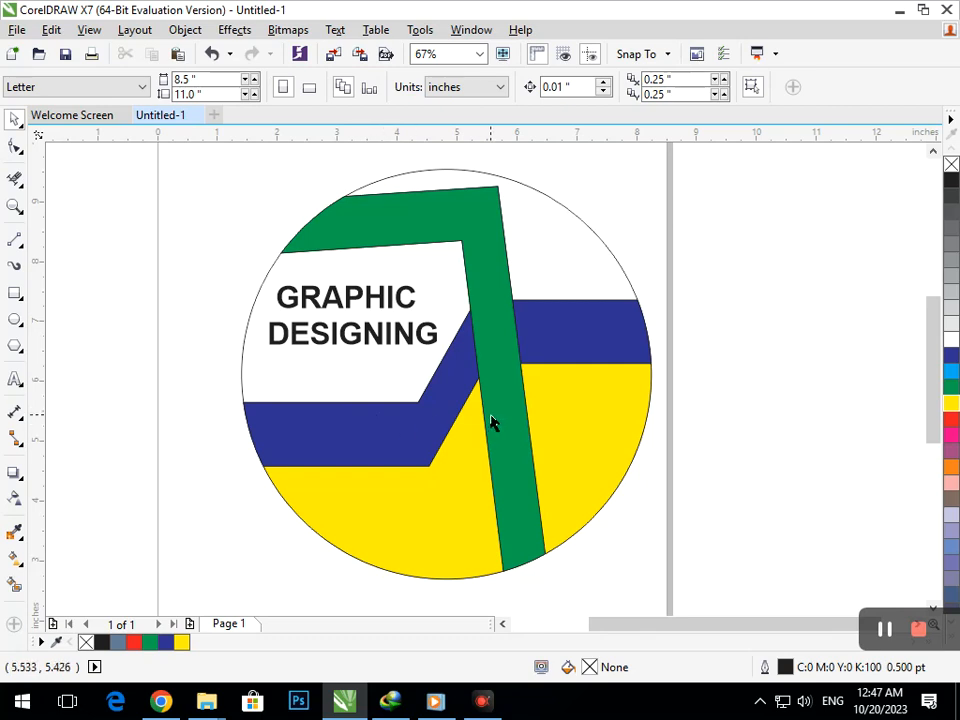
Smart-fill the white area of the circle above the right blue band and color it yellow
left_click(193, 489)
left_click(15, 583)
left_click(432, 374)
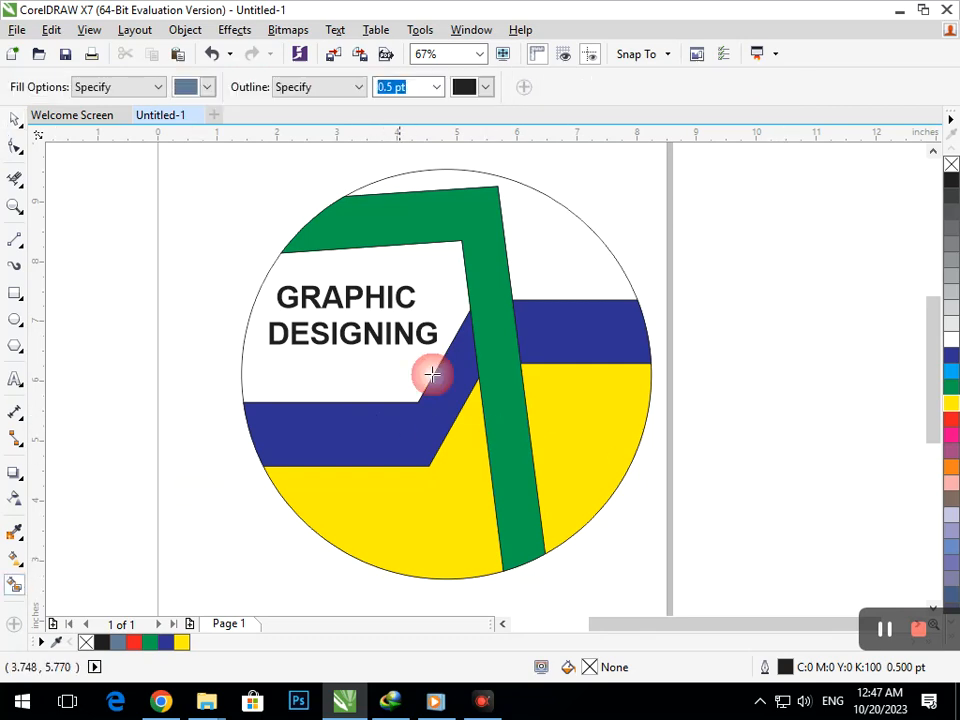
left_click(549, 272)
left_click(947, 405)
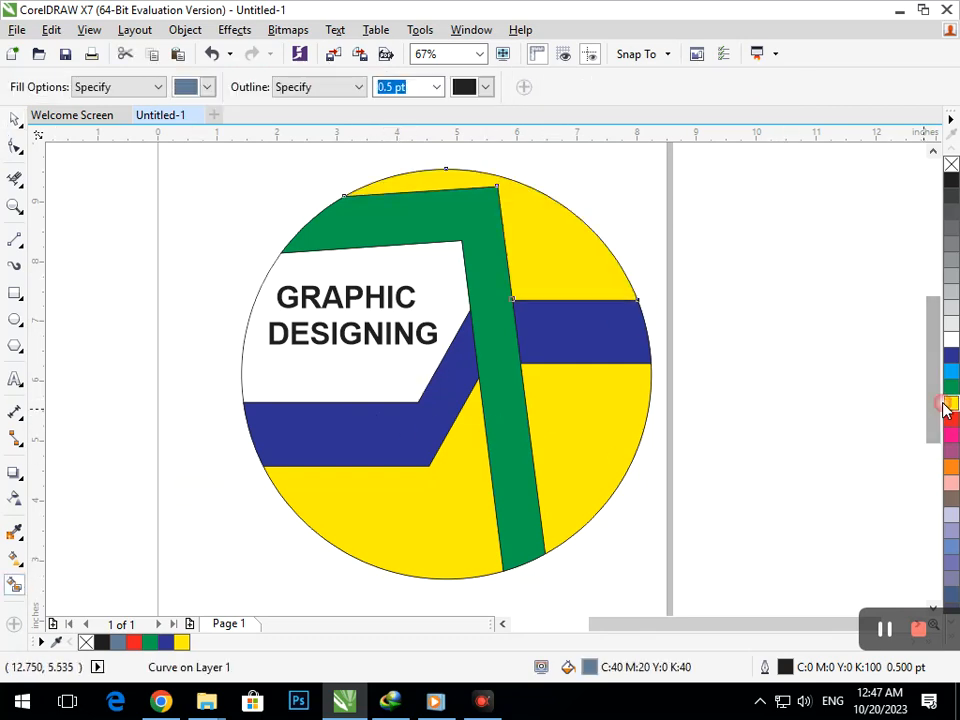
Move the text off the page to the right, then smart-fill the white area it covered and color it yellow
left_click(15, 120)
left_click(332, 336)
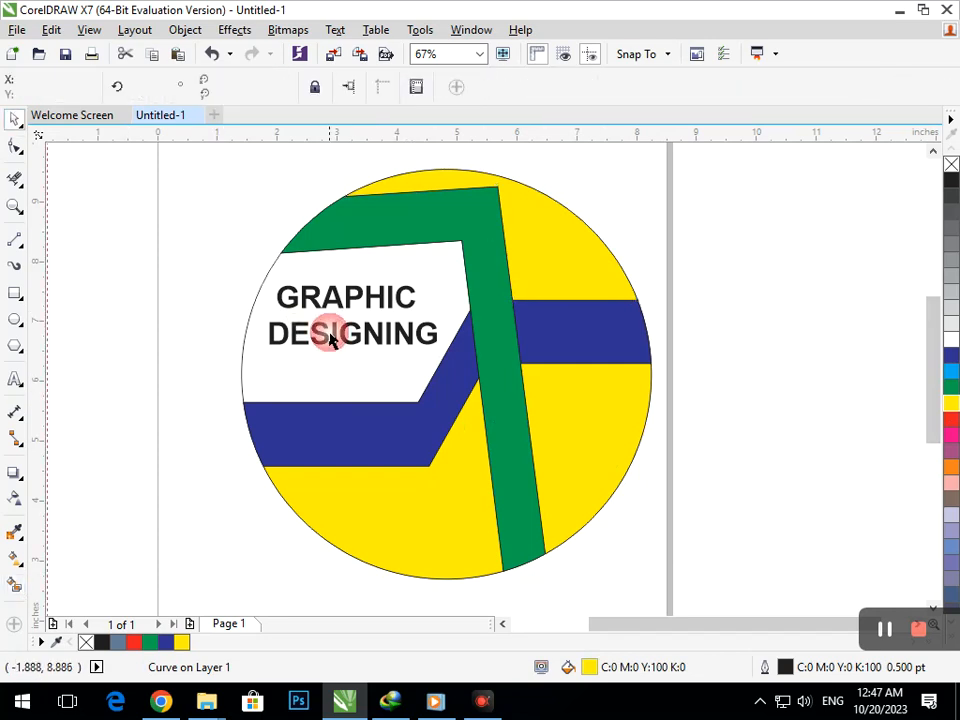
left_click_drag(332, 346, 756, 267)
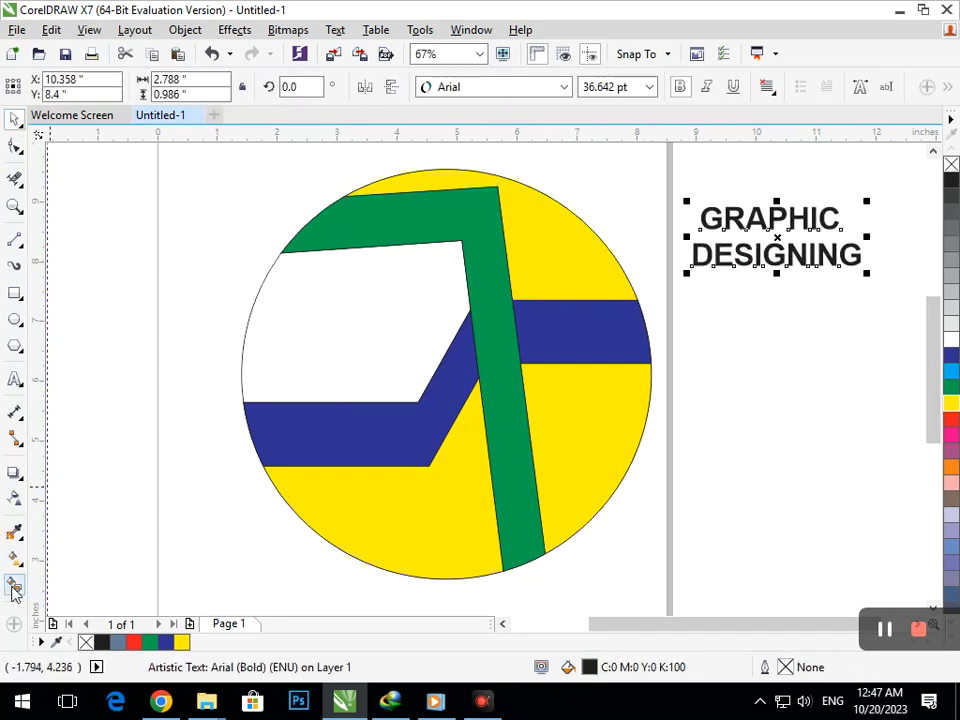
left_click(300, 365)
left_click(950, 403)
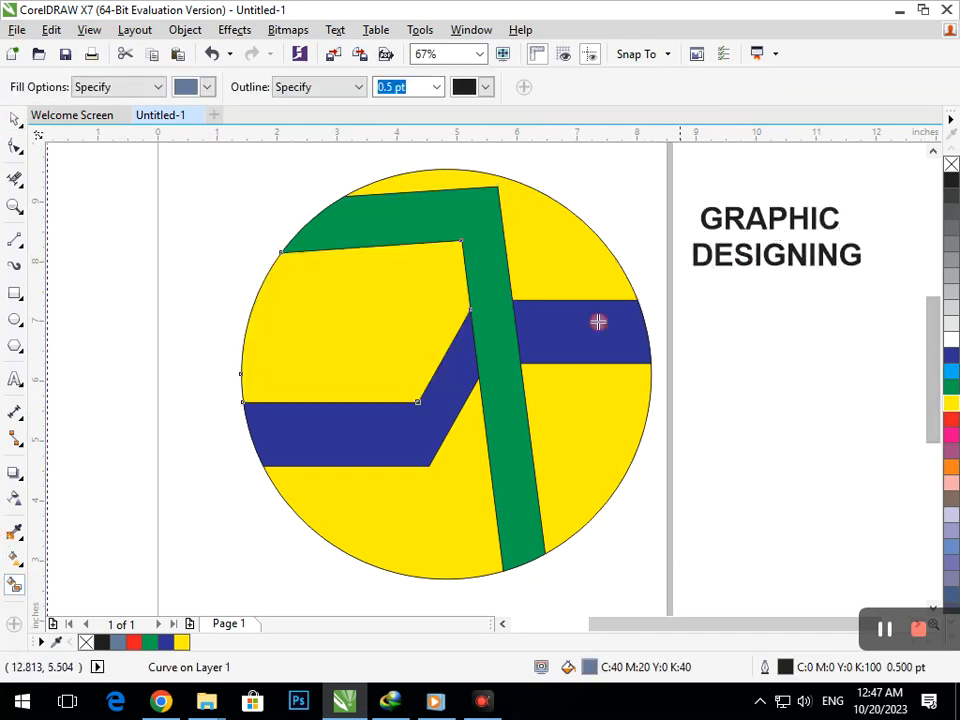
Move the "GRAPHIC DESIGNING" text back into the circle's left area at about X 3.281, Y 6.93 inches
left_click(15, 119)
left_click(62, 184)
left_click_drag(699, 270, 268, 364)
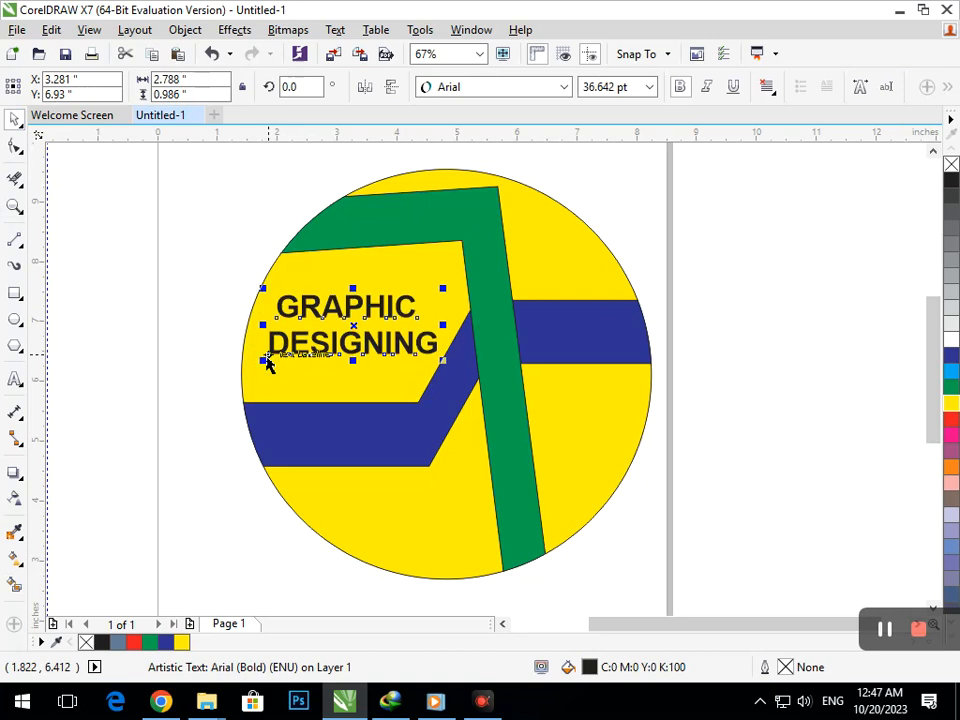
double_click(560, 445)
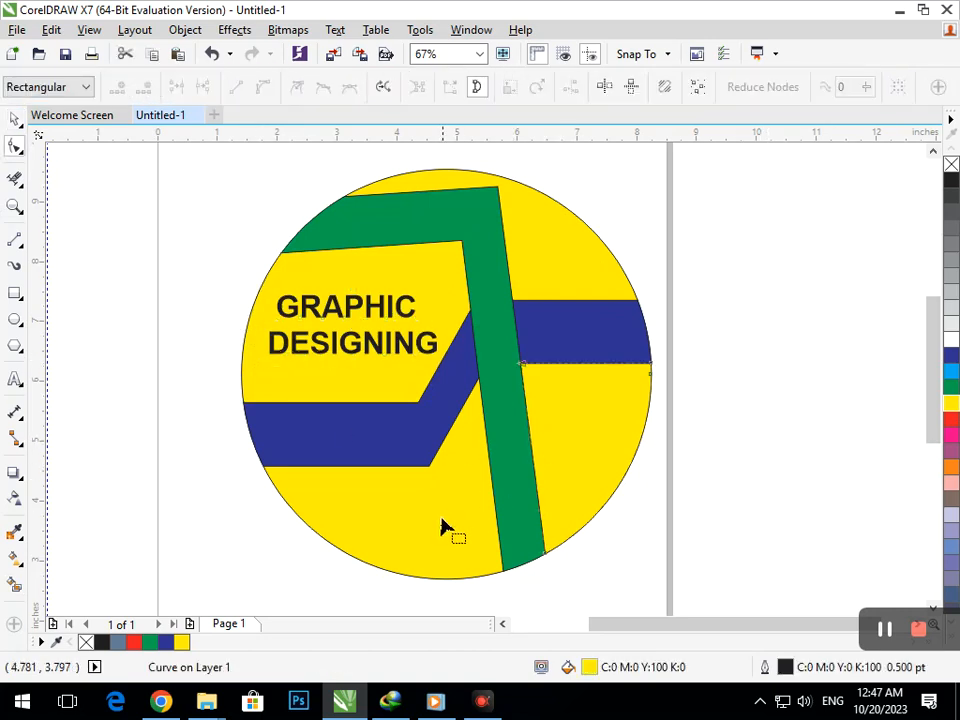
left_click(15, 118)
left_click(79, 275)
Select the four yellow background areas, try white, blue and orange on them, and settle on a 30% Black fill
left_click(365, 530)
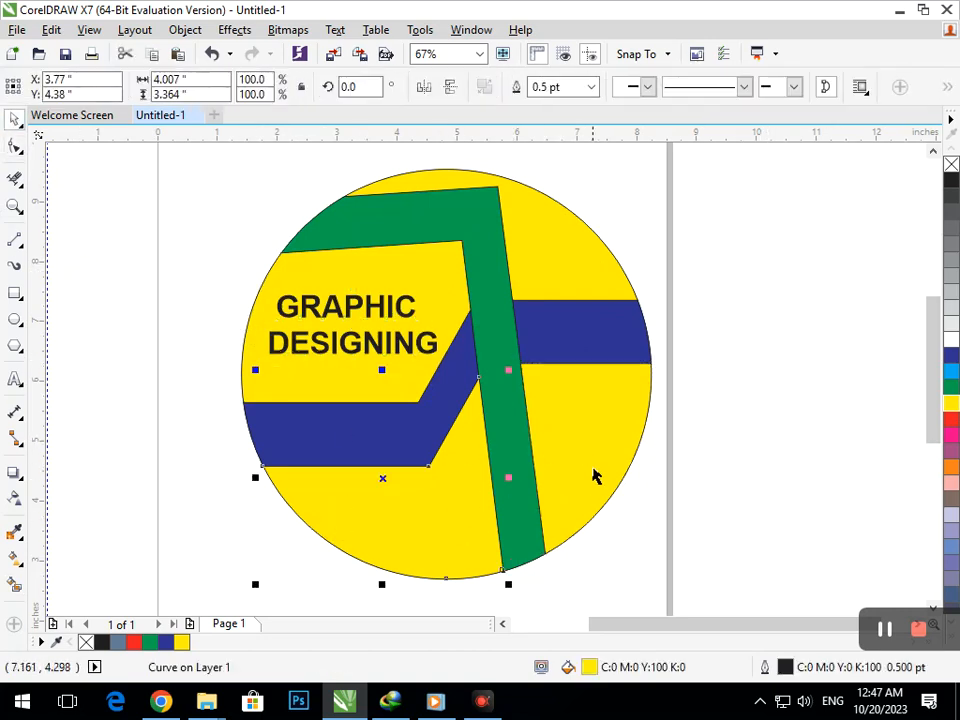
left_click(589, 506, "shift")
left_click(561, 259, "shift")
left_click(425, 291, "shift")
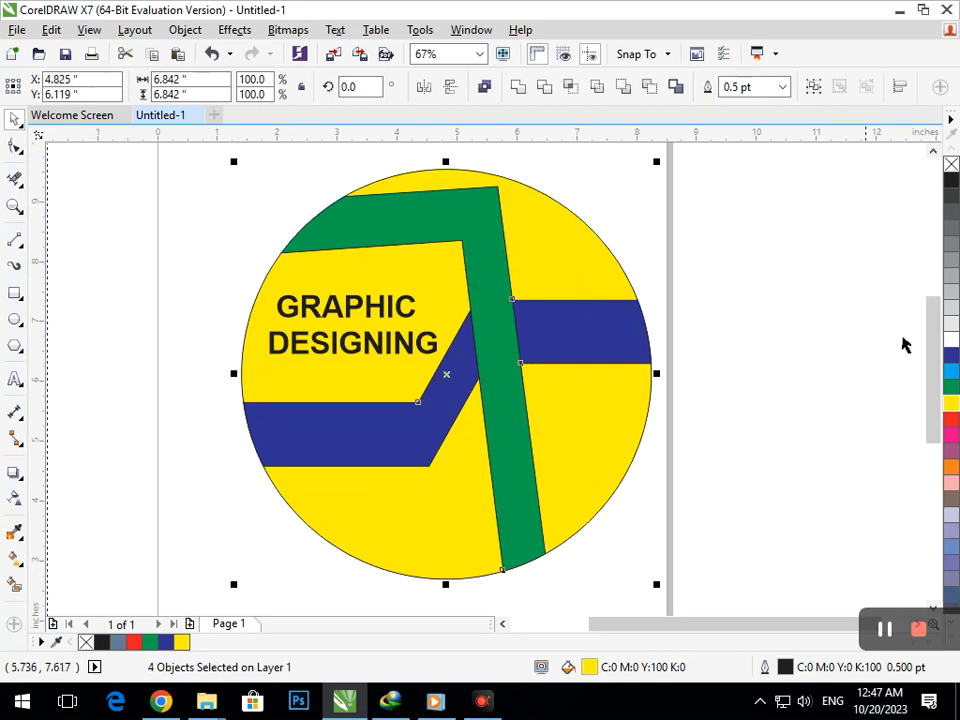
left_click(951, 165)
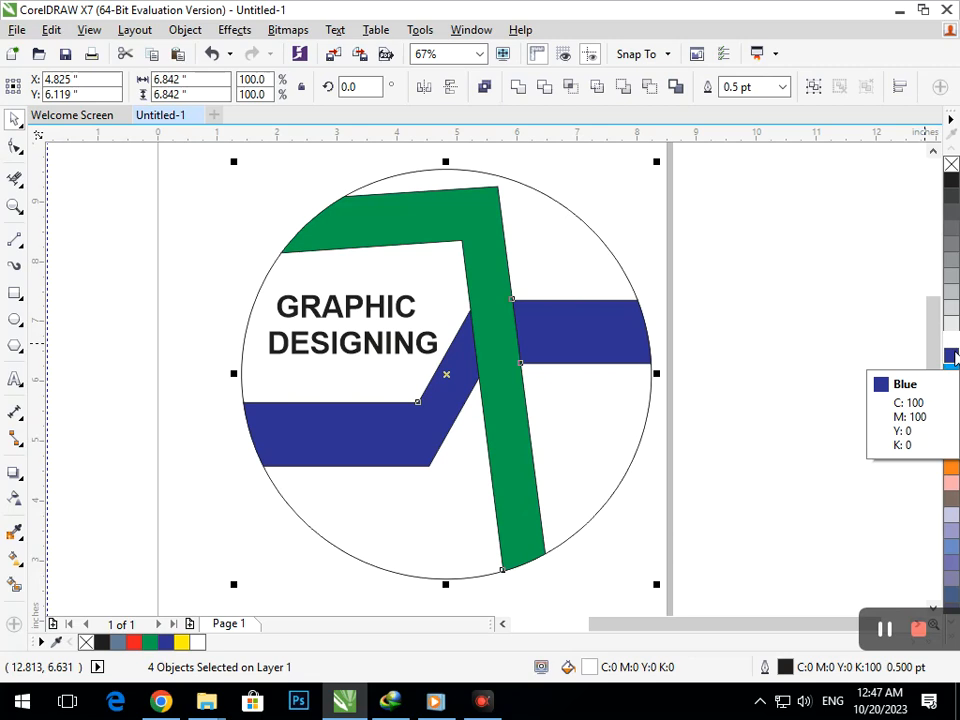
left_click(951, 362)
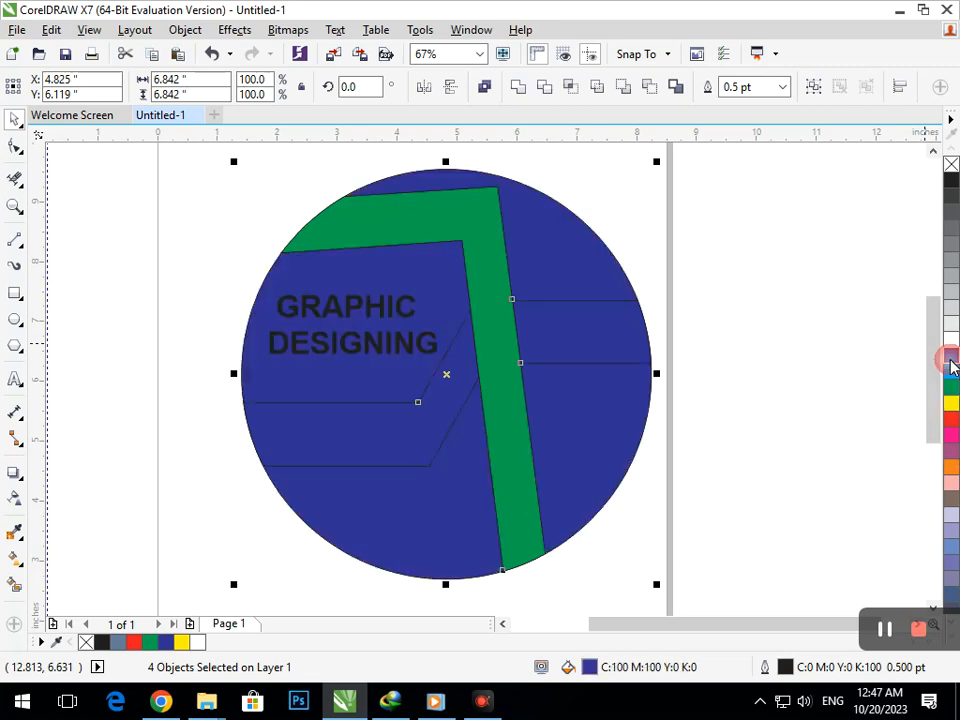
left_click(951, 467)
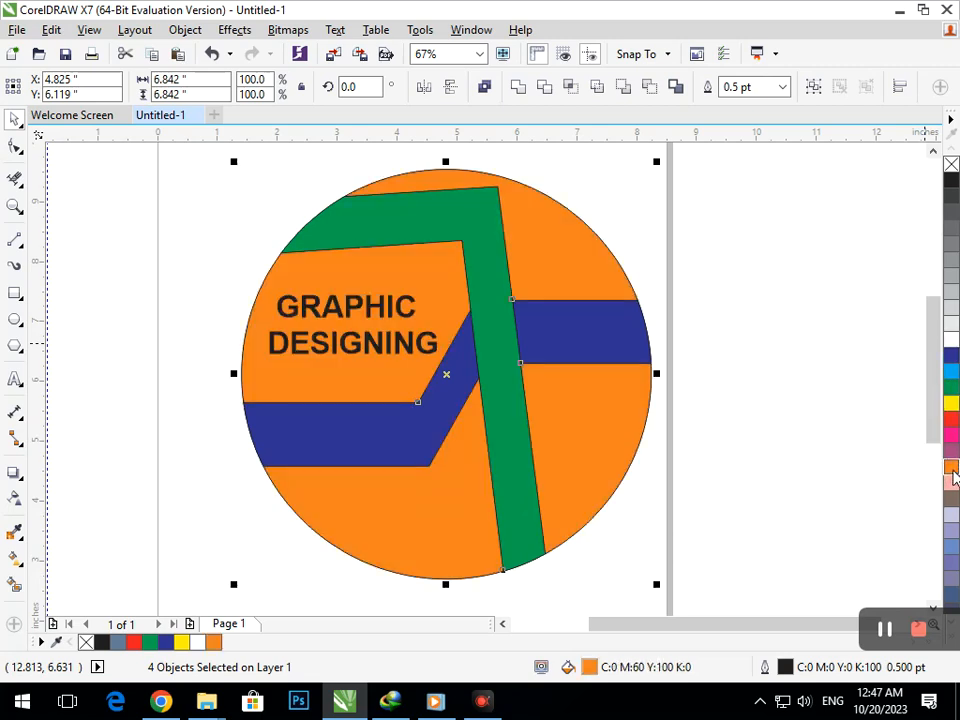
left_click(952, 294)
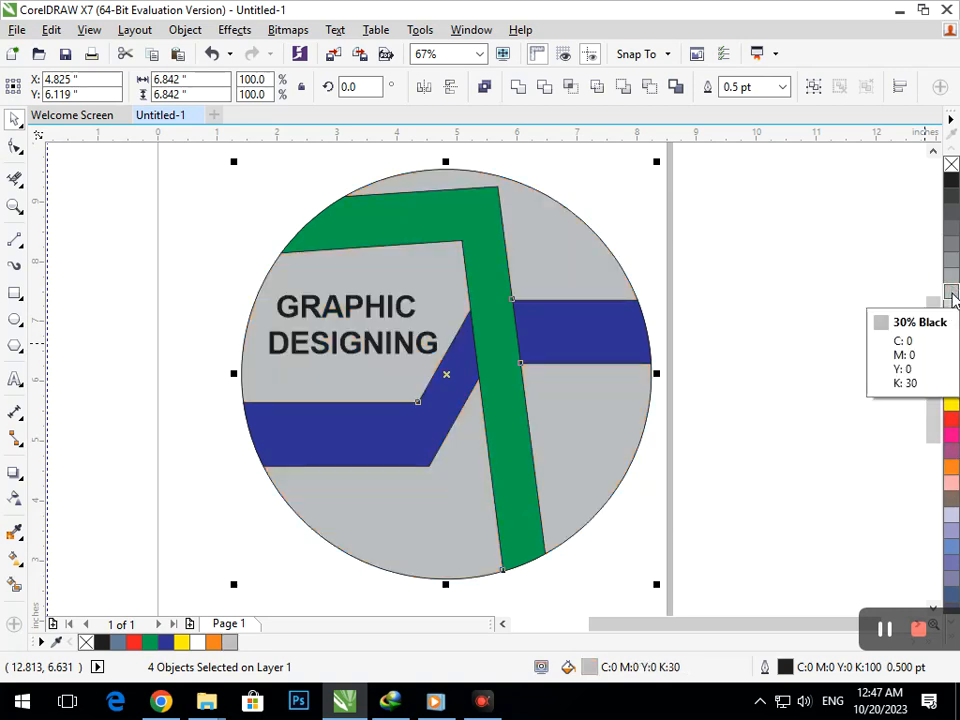
Change the fill of the tall bent band to red
left_click(579, 493)
left_click(529, 501)
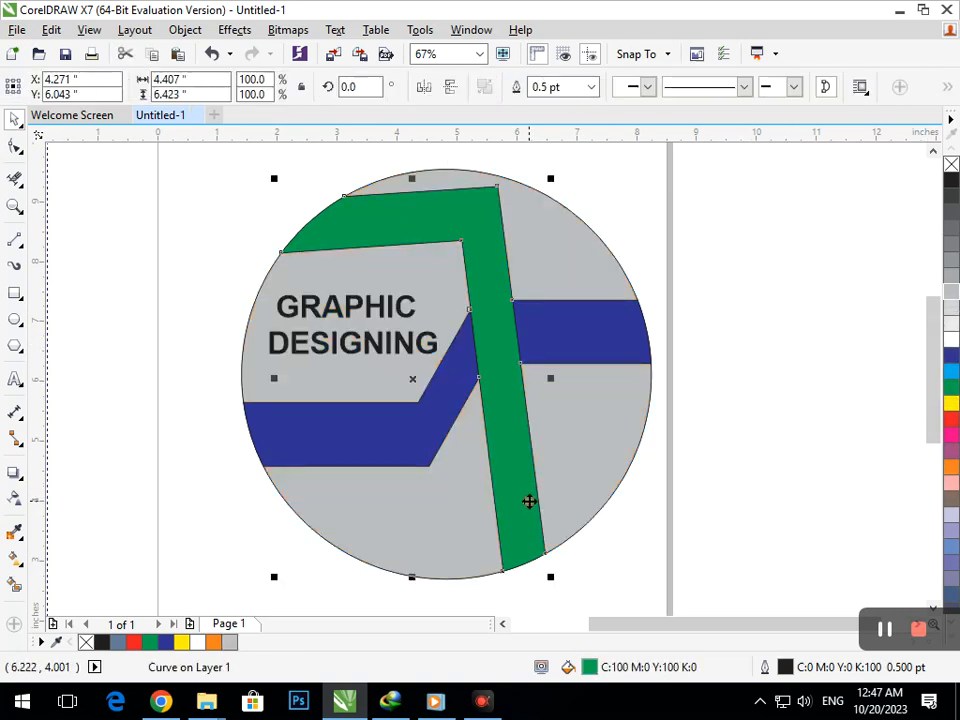
left_click(951, 420)
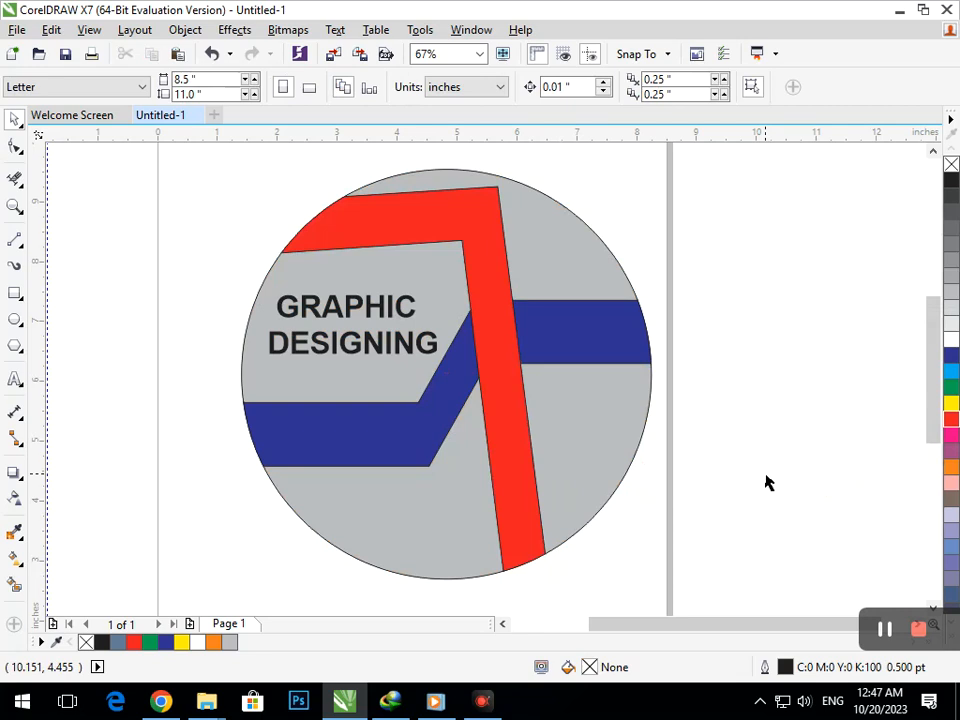
Delete the vertical guideline to the left of the page
scroll(507, 405, "down", 2)
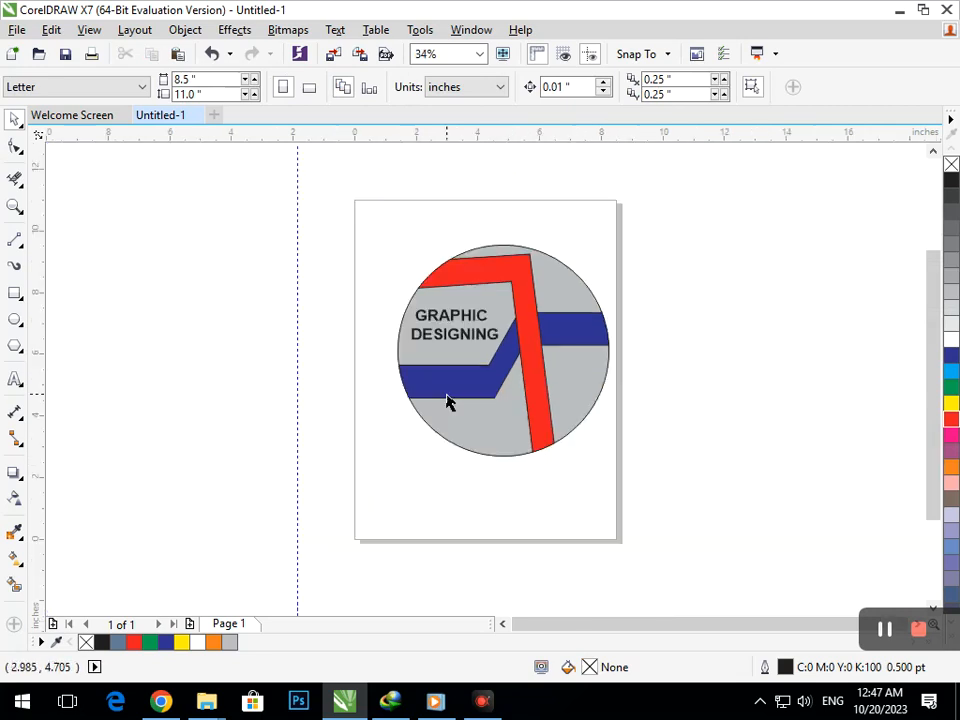
left_click(296, 335)
key("Delete")
left_click_drag(461, 445, 460, 453)
left_click(493, 536)
mouse_move(579, 439)
left_mouse_down()
mouse_move(587, 463)
mouse_move(577, 464)
left_mouse_up()
key("ctrl+z")
Create an enlarged concentric copy of the logo's circle, about 7.45 inches in diameter, around the design
left_click_drag(568, 409, 621, 476)
left_click(586, 421)
left_click(586, 428)
right_click(621, 476)
left_click(557, 540)
left_click_drag(675, 452, 574, 392)
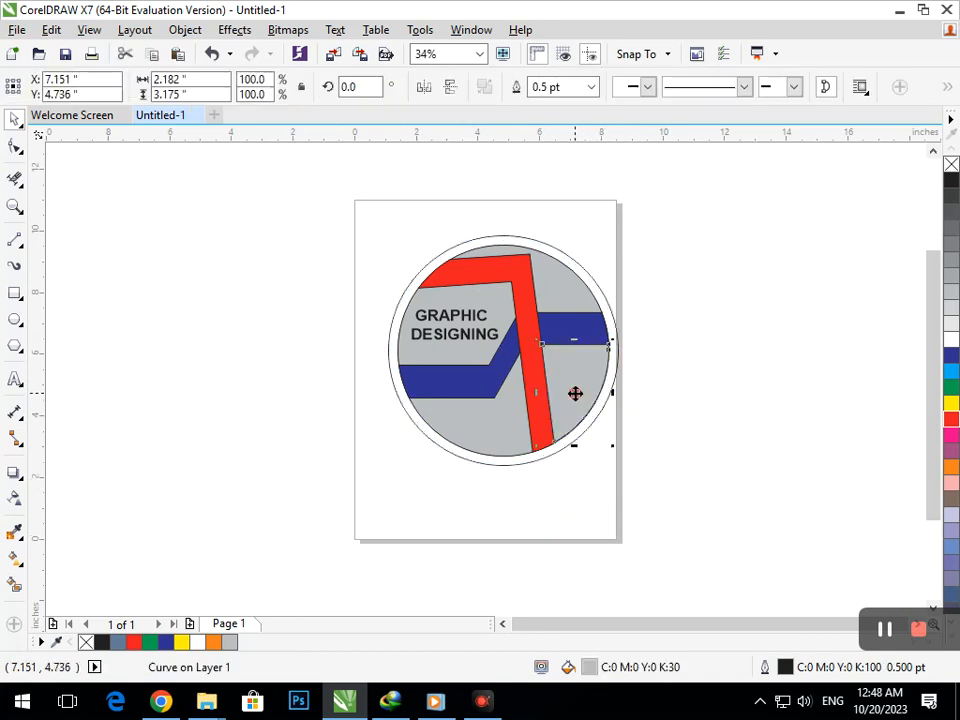
left_click(613, 516)
Smart-fill the ring between the two circles and color it dark blue
left_click(15, 585)
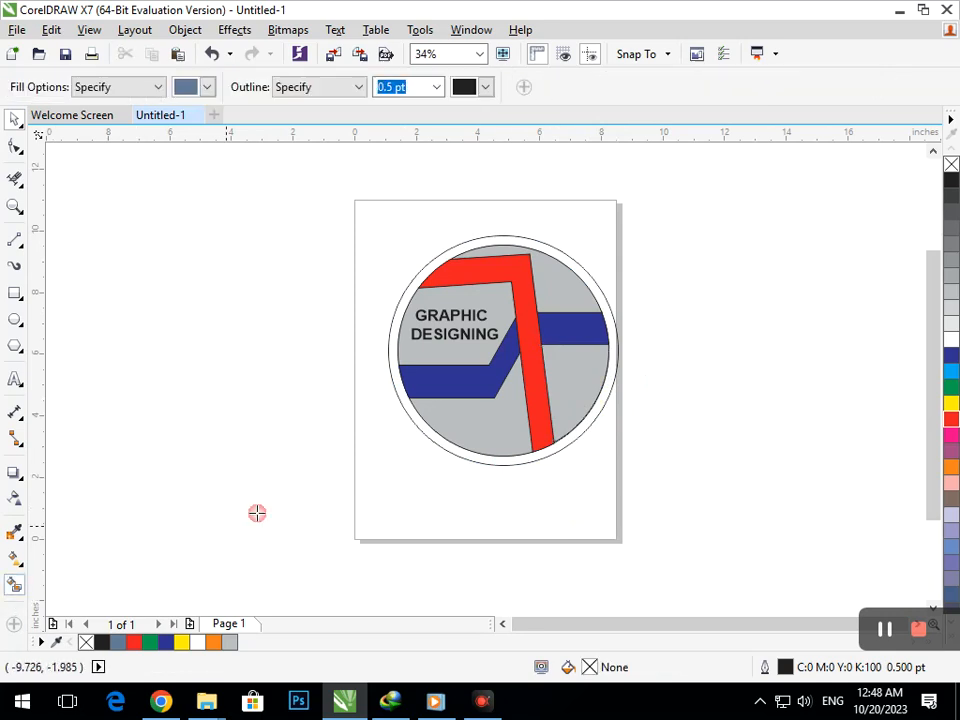
left_click(455, 447)
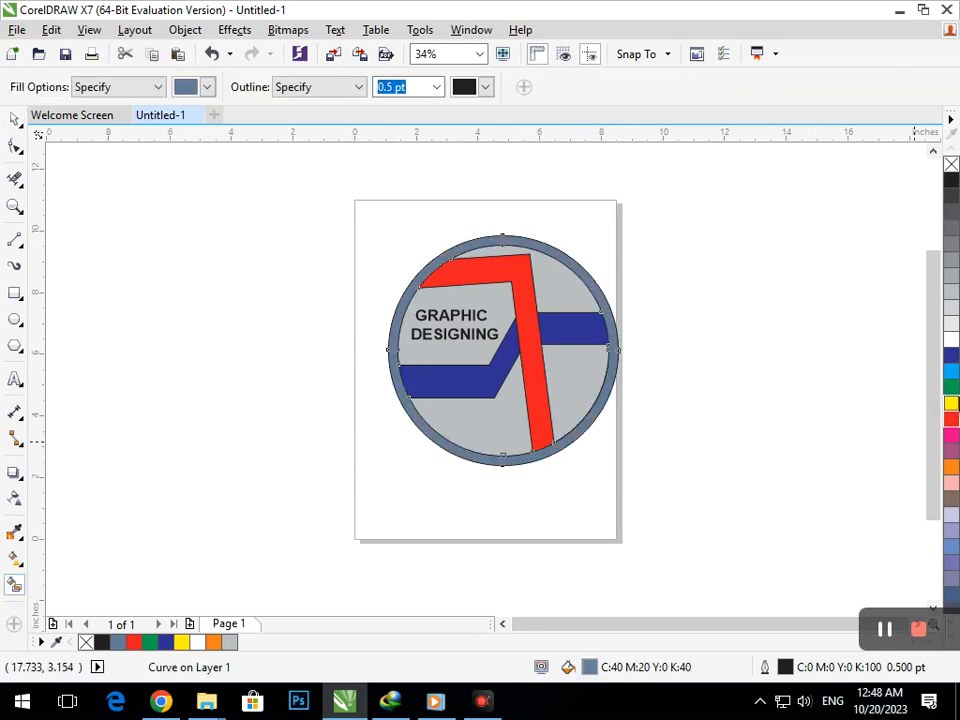
left_click(951, 356)
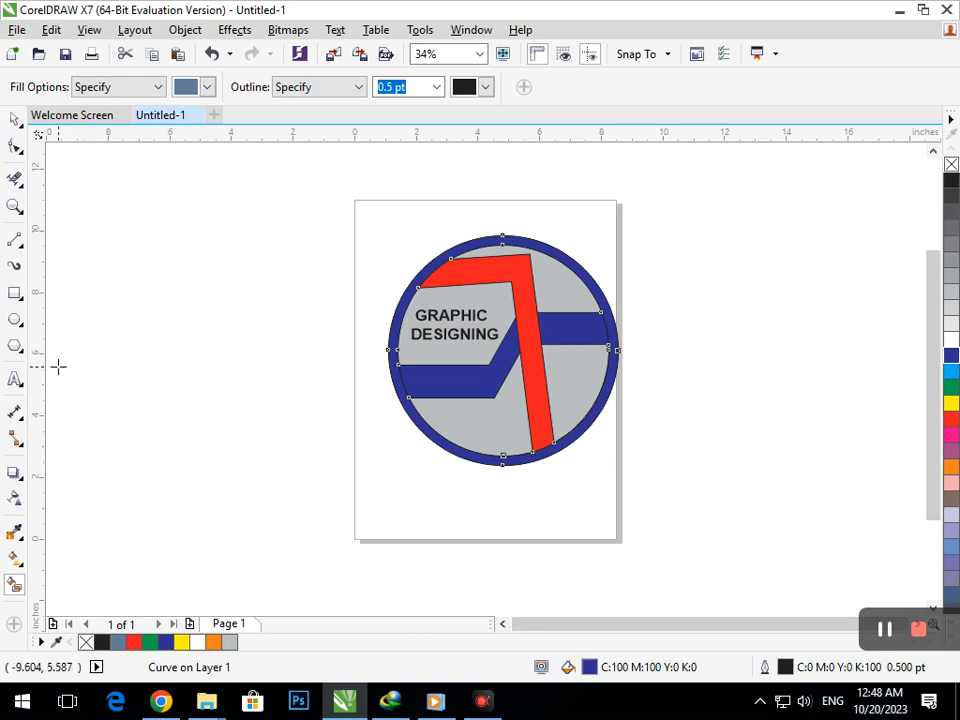
Draw two short lines across the ring, extending the bent band's lower-left edge and the left edge of its base
left_click(14, 239)
key("F2")
left_click_drag(330, 250, 346, 345)
key("F3")
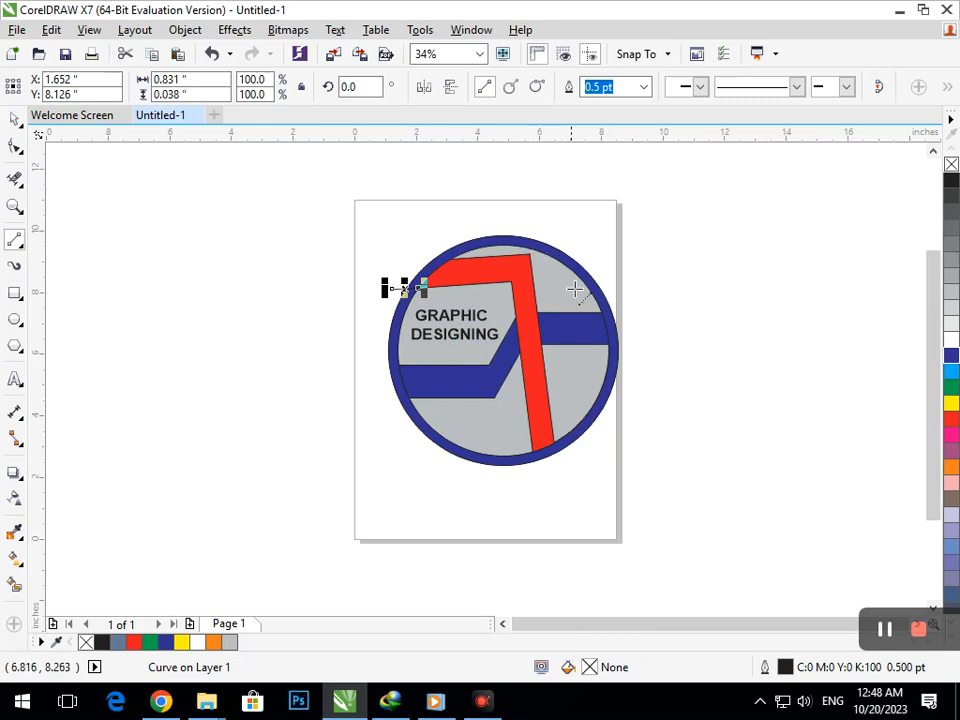
scroll(535, 455, "up", 5)
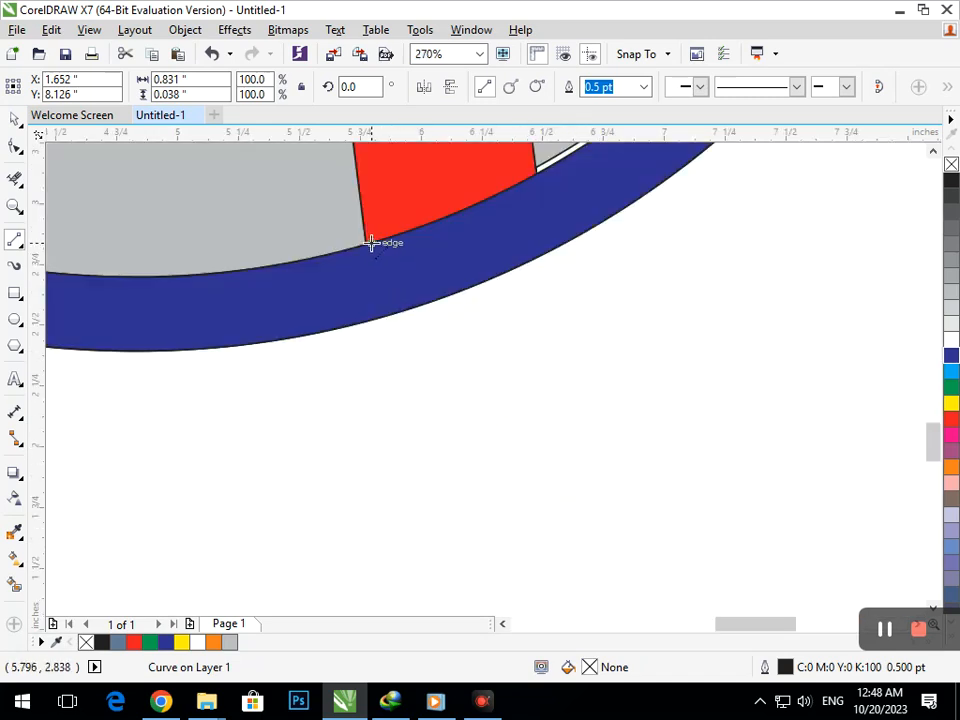
left_click_drag(363, 243, 388, 380)
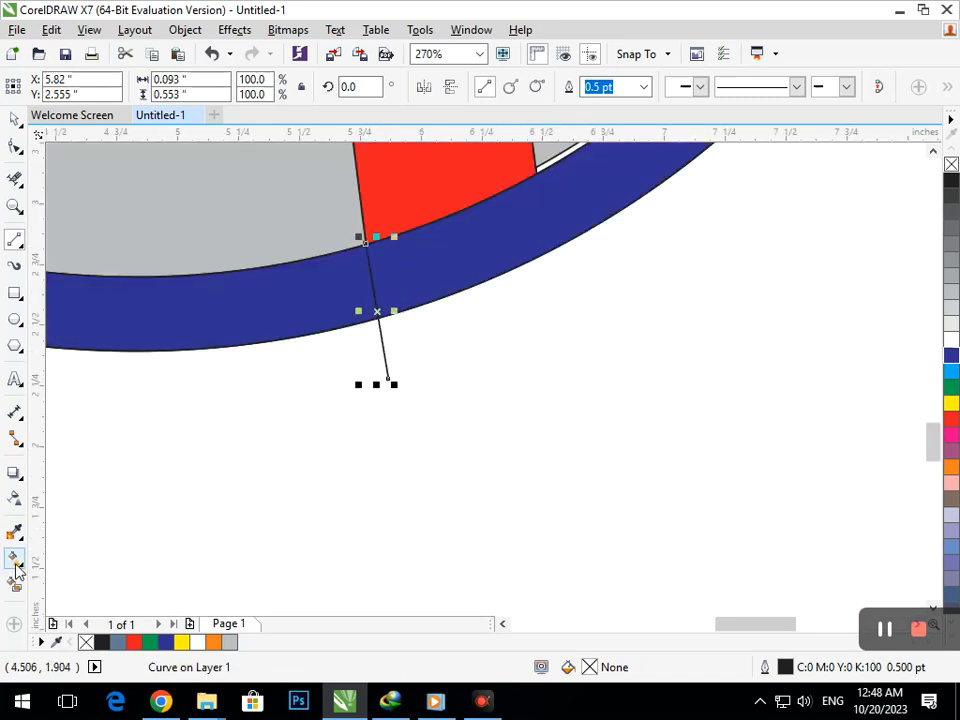
Smart-fill the upper and right part of the ring between the two short lines and color it red
left_click(463, 268)
left_click(951, 421)
scroll(554, 385, "down", 5)
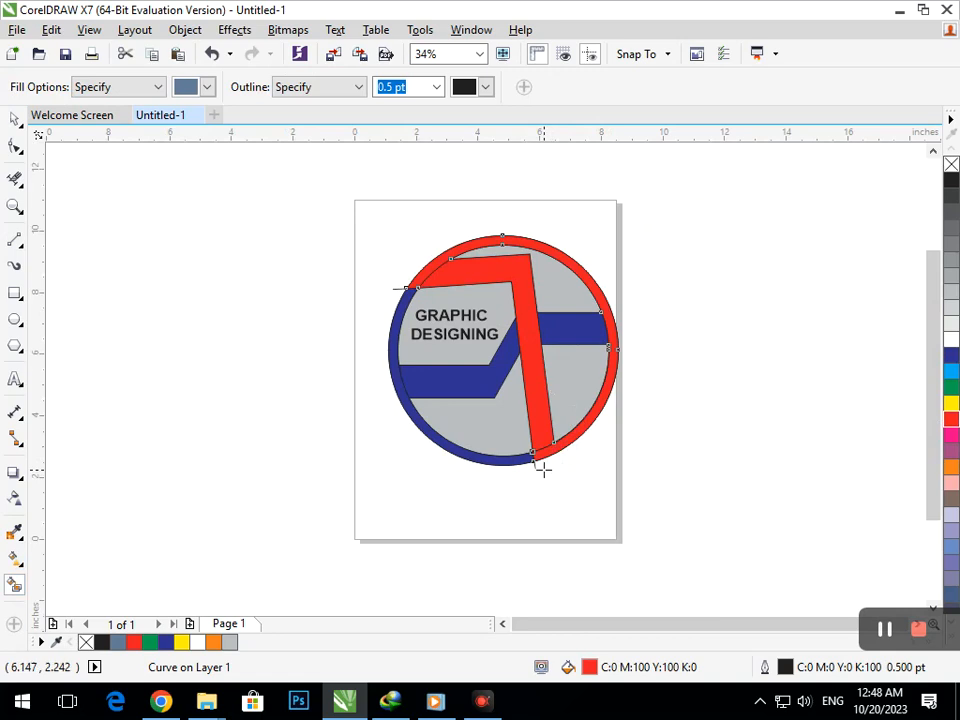
left_click(15, 120)
left_click(280, 378)
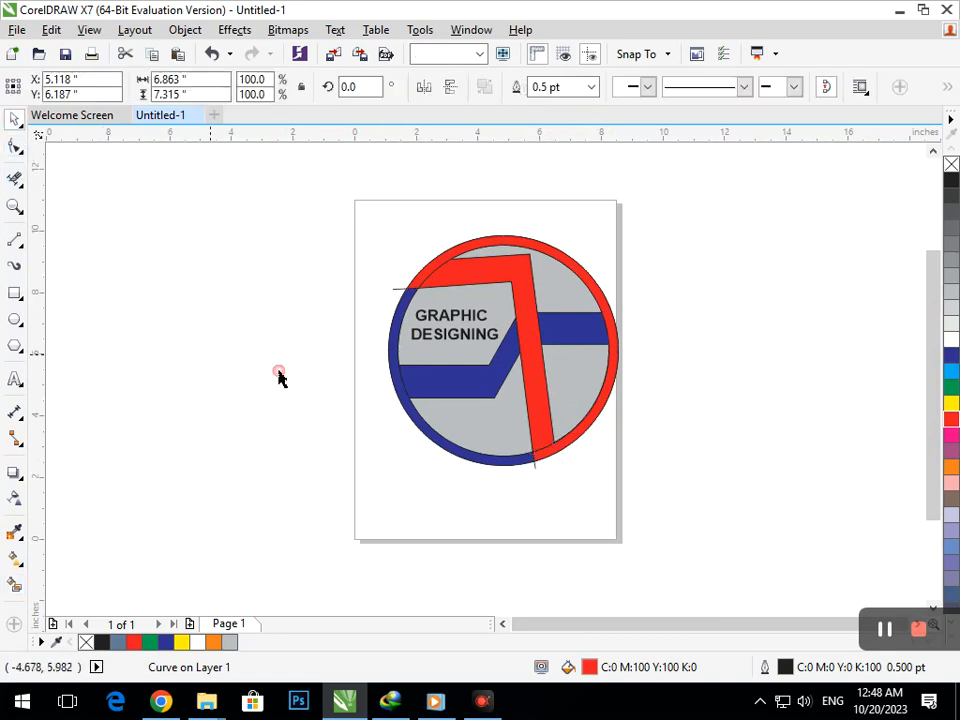
Try to weld the outer circle with the red shape near the base of the bent band
left_click(540, 432)
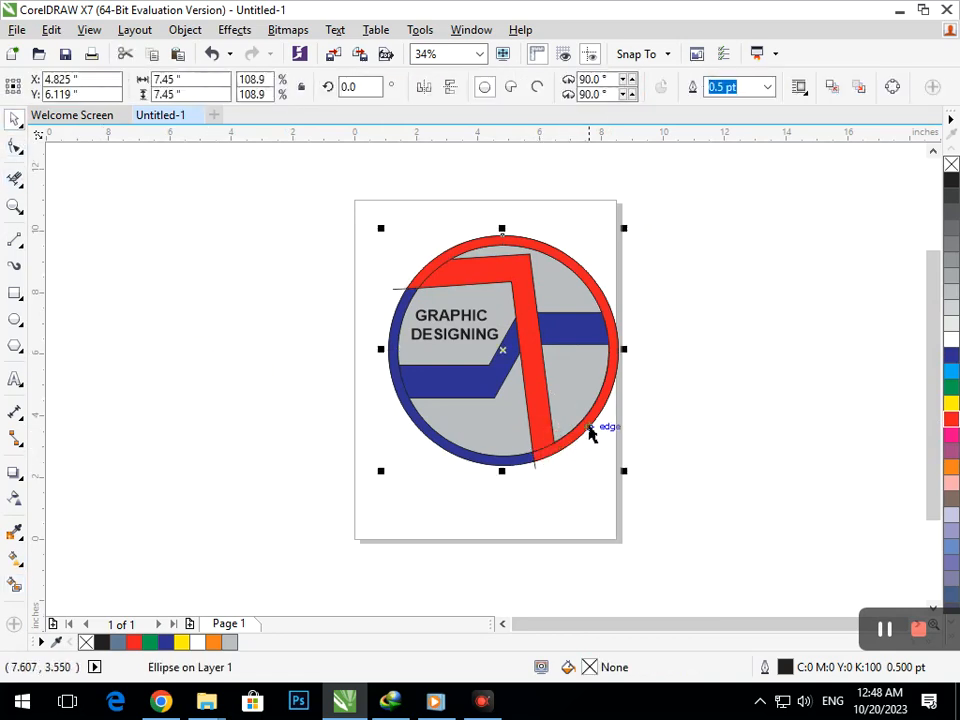
left_click(588, 427, "shift")
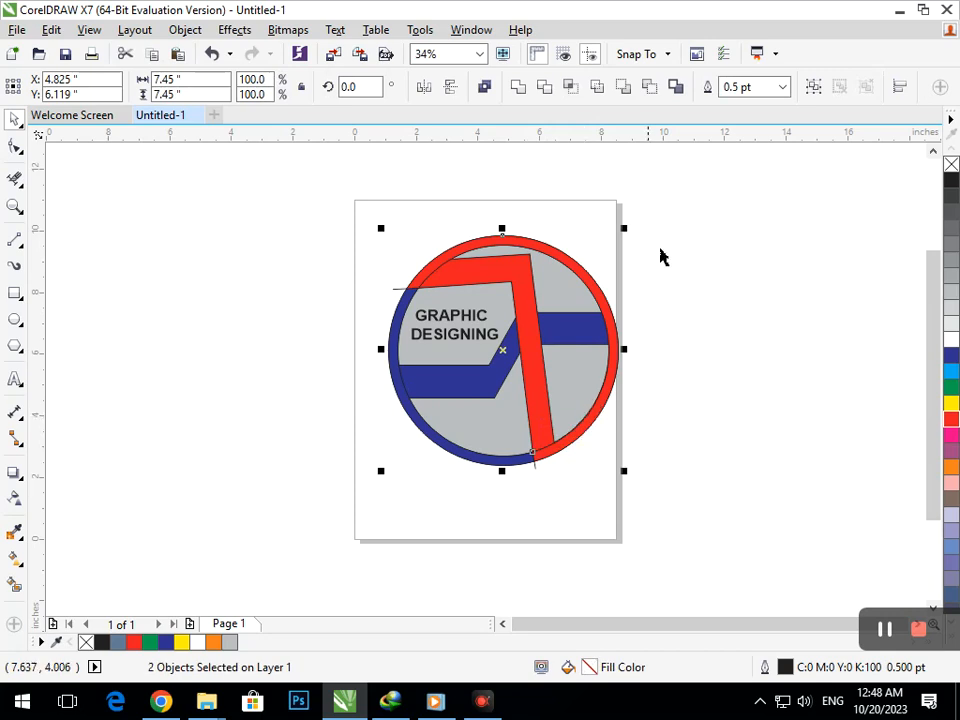
left_click(520, 92)
left_click(615, 460)
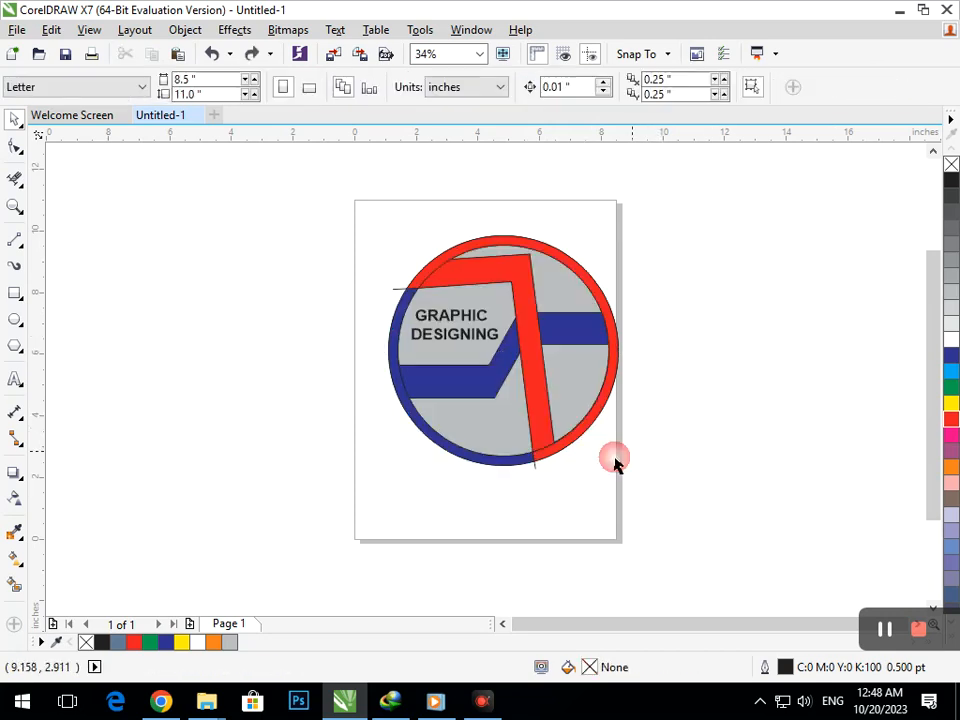
Try to remove the arc segment between the red band's base and the red ring with the Virtual Segment Delete tool
scroll(527, 441, "up", 5)
left_click(15, 178)
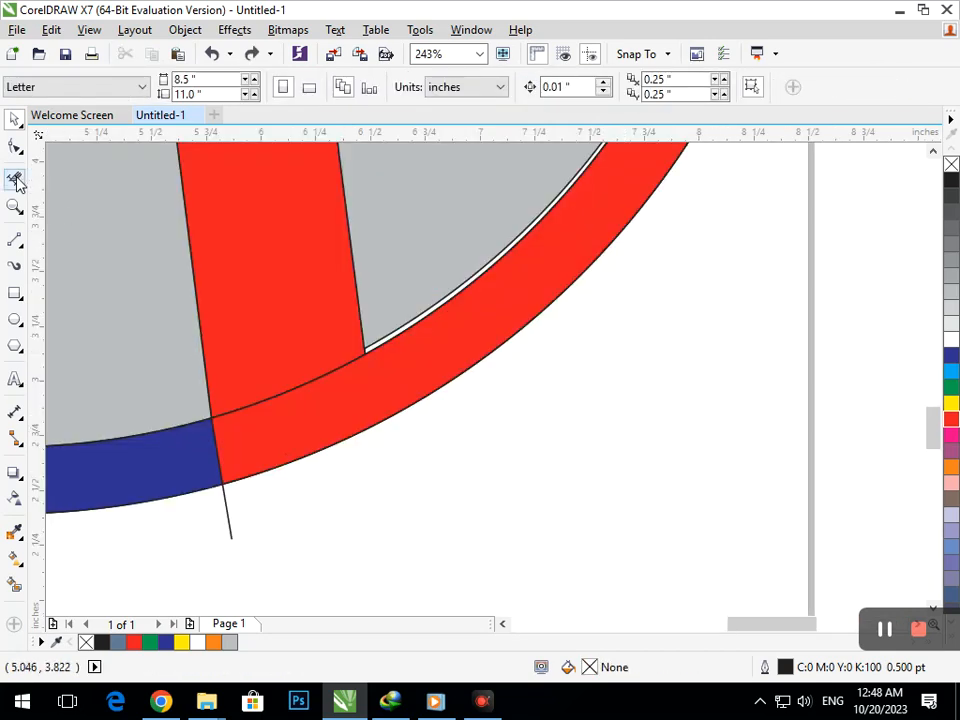
left_click(318, 391)
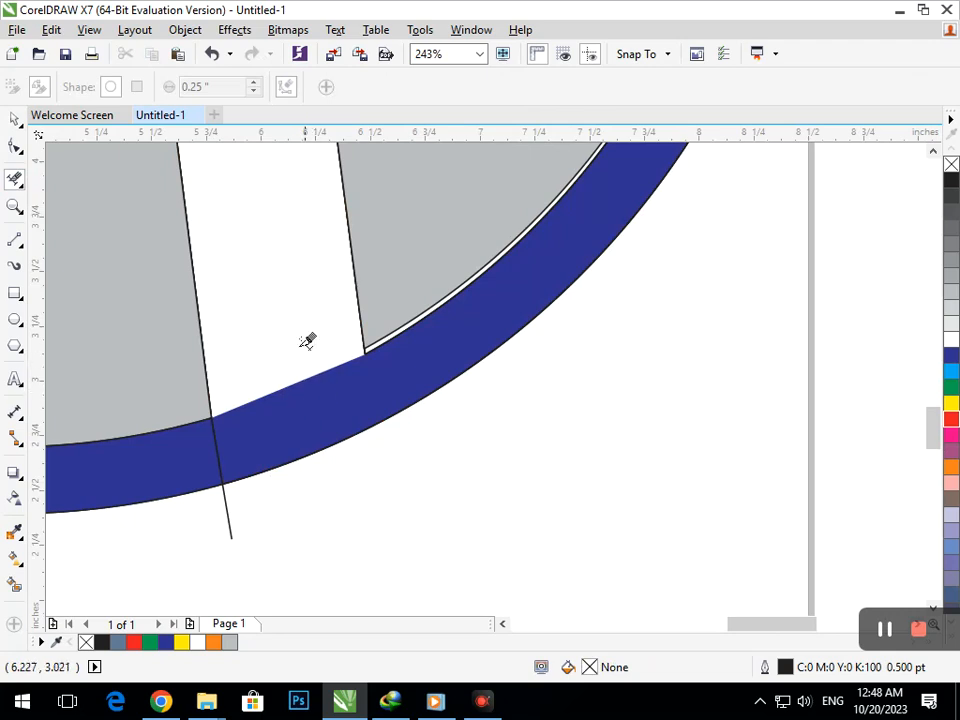
scroll(306, 339, "down", 5)
left_click(431, 457)
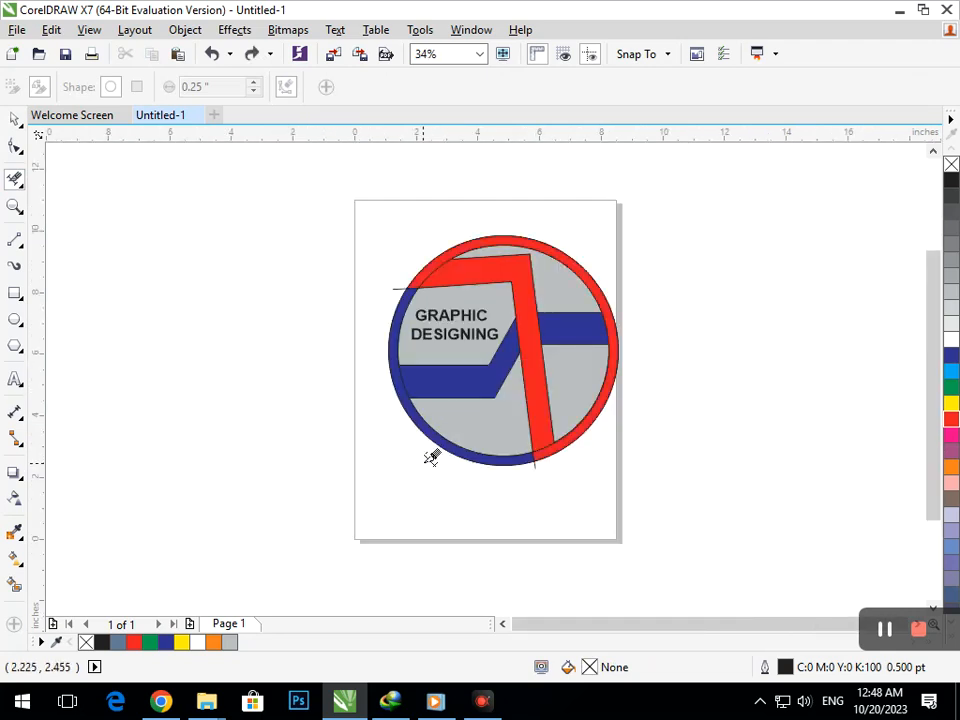
left_click(117, 262)
key("space")
left_click_drag(574, 436, 594, 486)
key("Escape")
left_click_drag(556, 433, 589, 497)
key("ctrl+z")
left_click(548, 549)
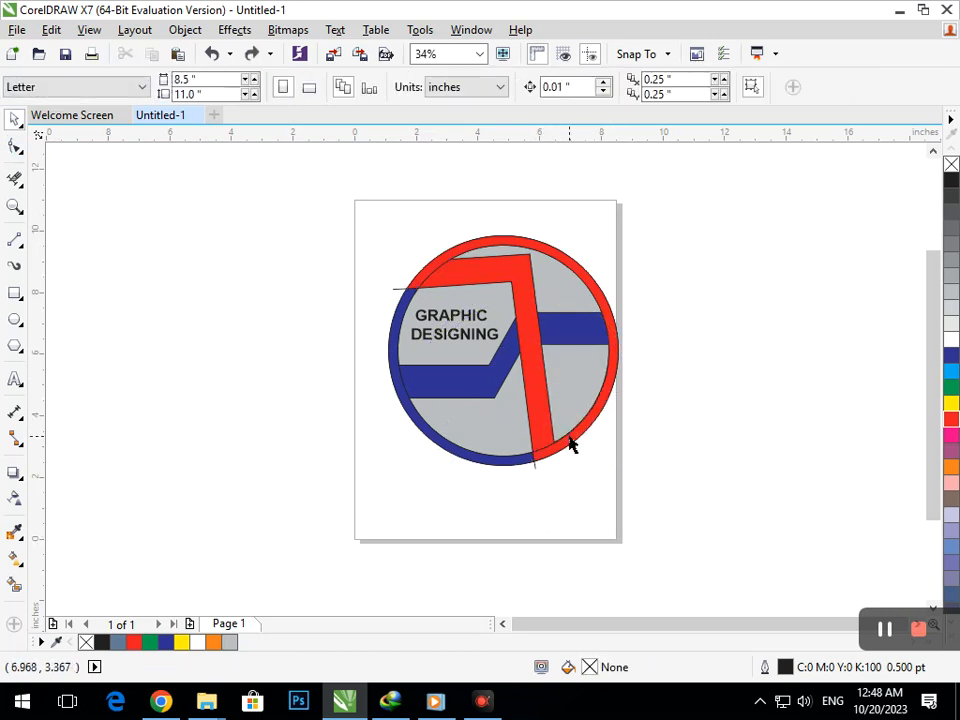
left_click_drag(567, 436, 573, 472)
key("ctrl+z")
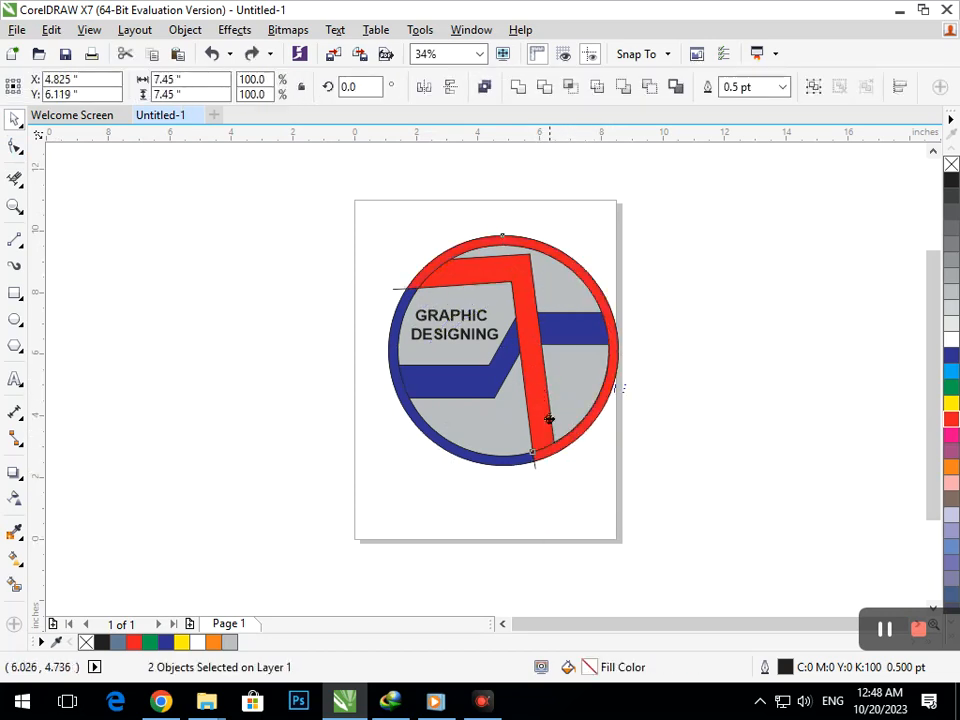
left_click_drag(551, 420, 561, 464)
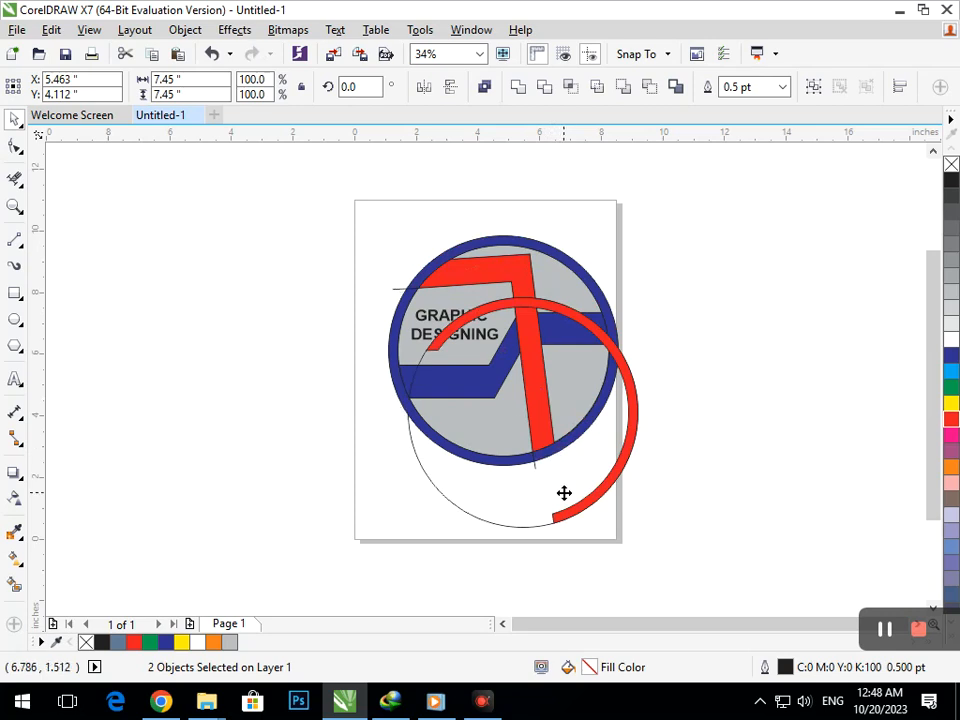
key("ctrl+z")
Weld the red bent band and the red ring segment into one continuous shape
left_click(538, 384, "shift")
left_click(549, 473)
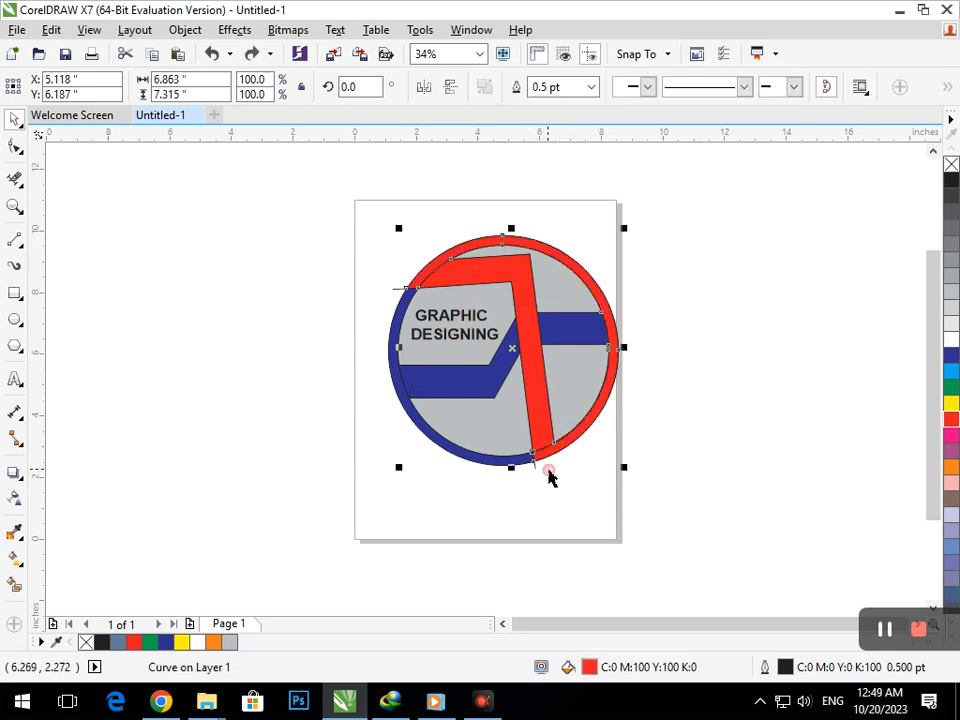
left_click_drag(548, 407, 584, 550)
key("Delete")
left_click_drag(537, 409, 545, 447)
key("ctrl+z")
left_click(580, 430, "shift")
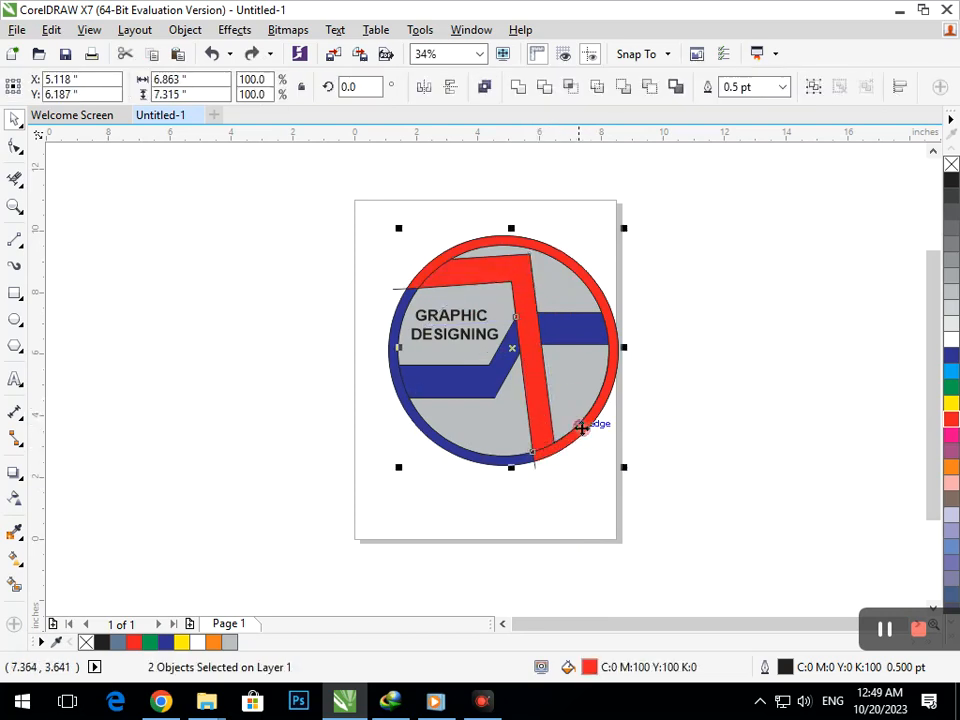
left_click(516, 88)
left_click(707, 439)
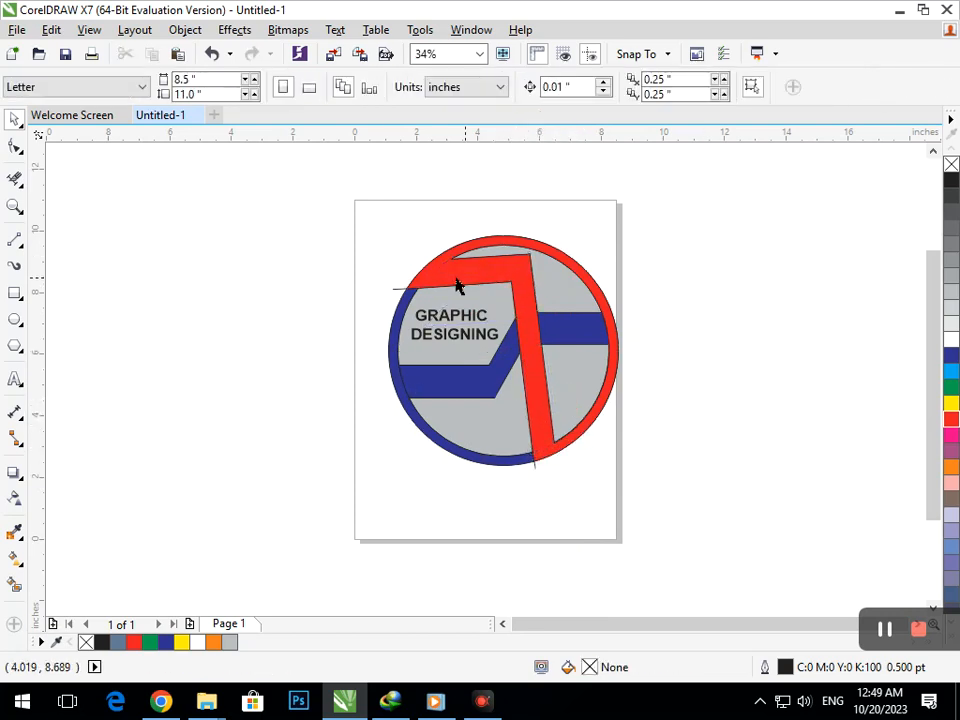
Delete the two short construction lines crossing the ring at the red band's left end and base
left_click(389, 296)
left_click(393, 293)
left_click(709, 396)
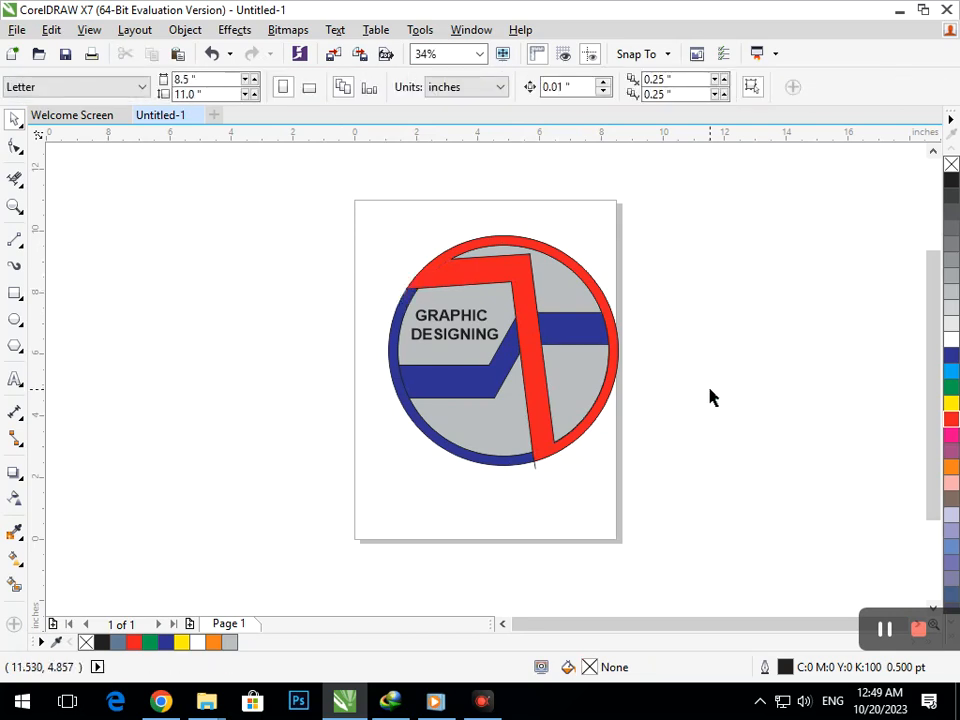
left_click(447, 343)
left_click(536, 467)
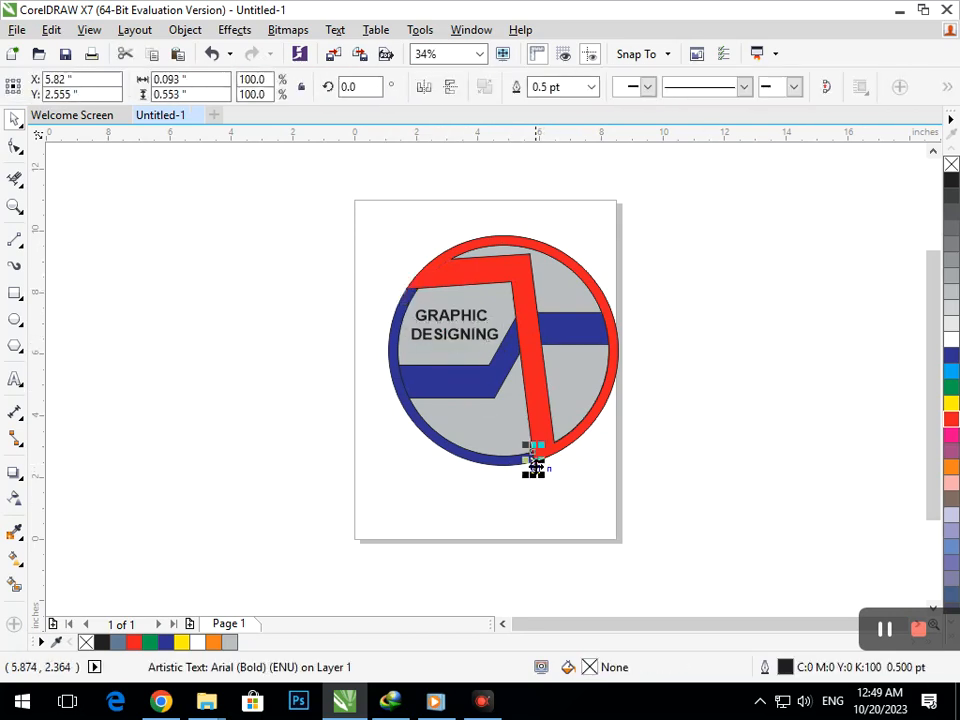
left_click(369, 294)
Give the GRAPHIC DESIGNING text an 8.0 pt white outline placed behind the fill and scaled with the object
key("F2")
left_click_drag(300, 255, 719, 414)
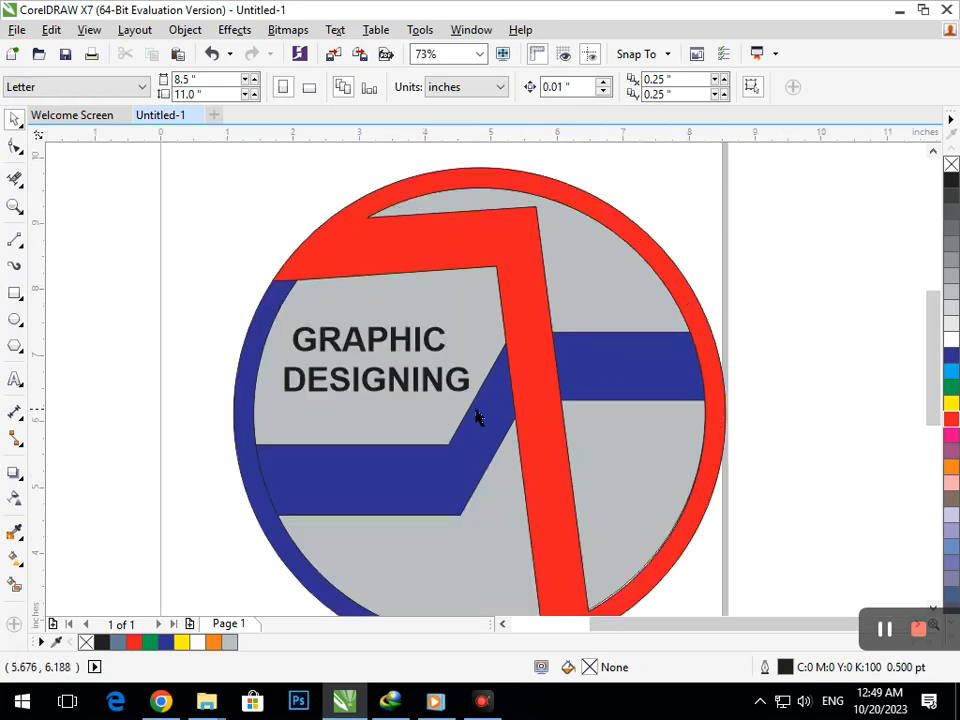
left_click(430, 383)
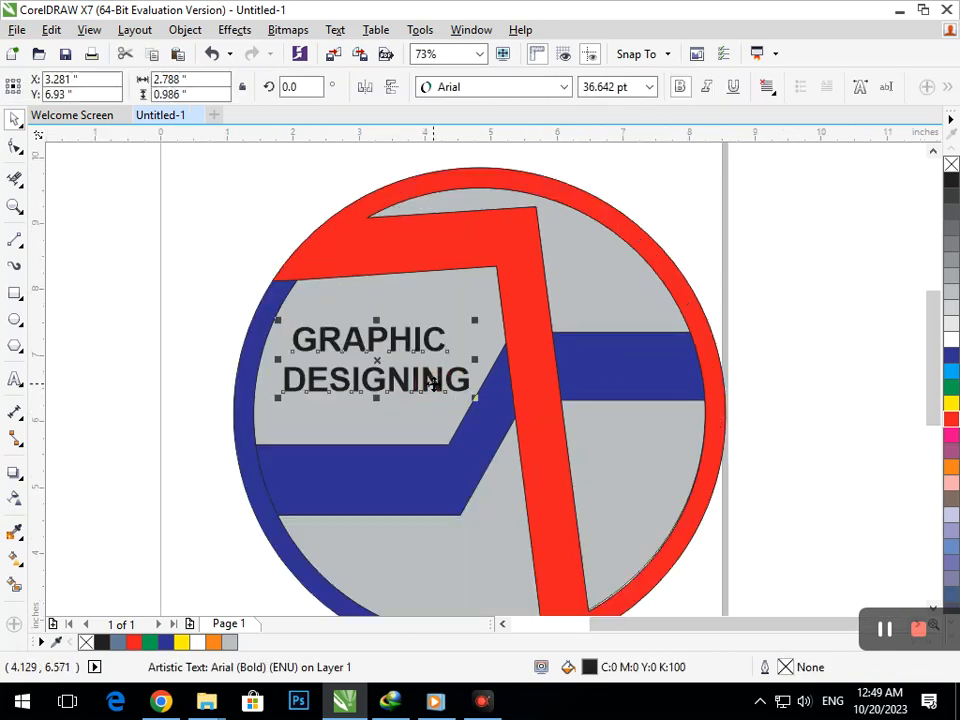
key("F12")
left_click(359, 228)
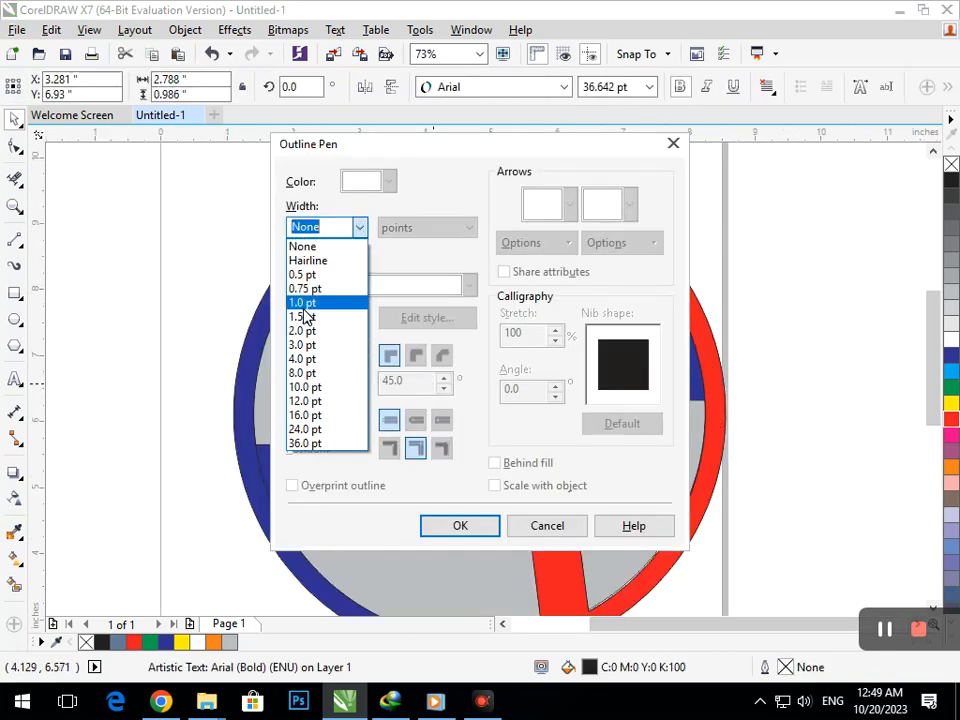
left_click(315, 373)
left_click(508, 466)
left_click(506, 487)
left_click(460, 522)
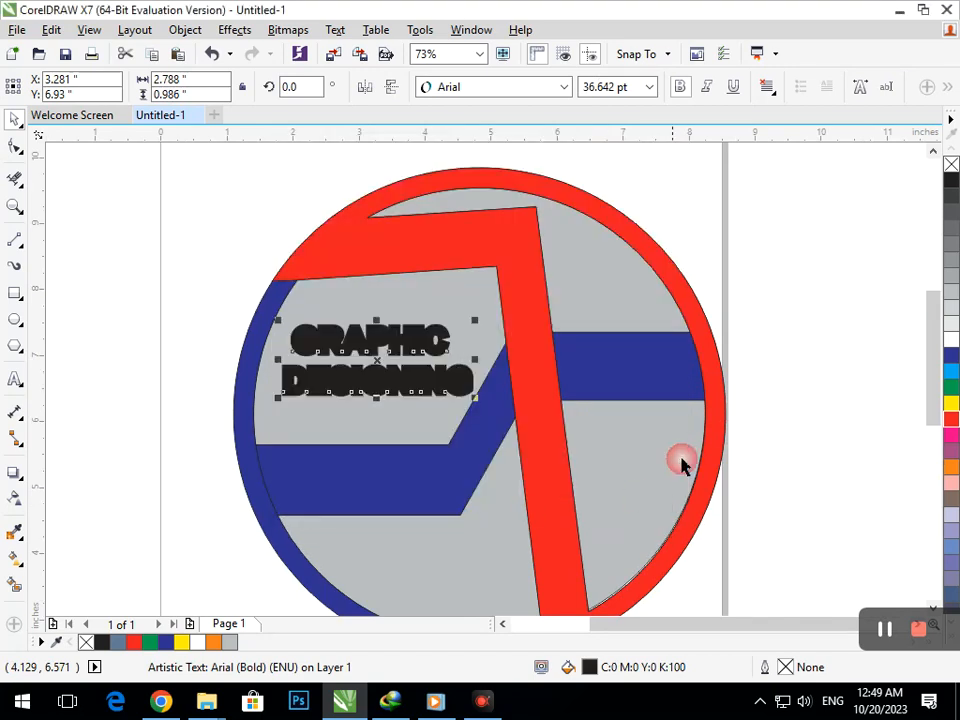
right_click(952, 343)
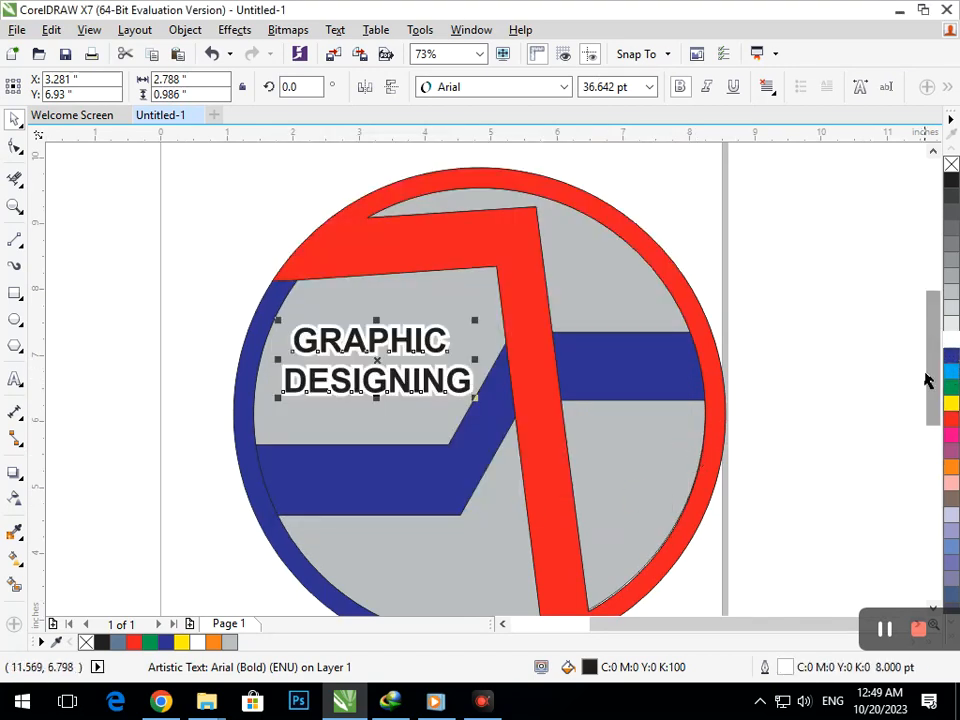
Change the text's outline color to yellow
left_click(823, 461)
left_click(452, 393)
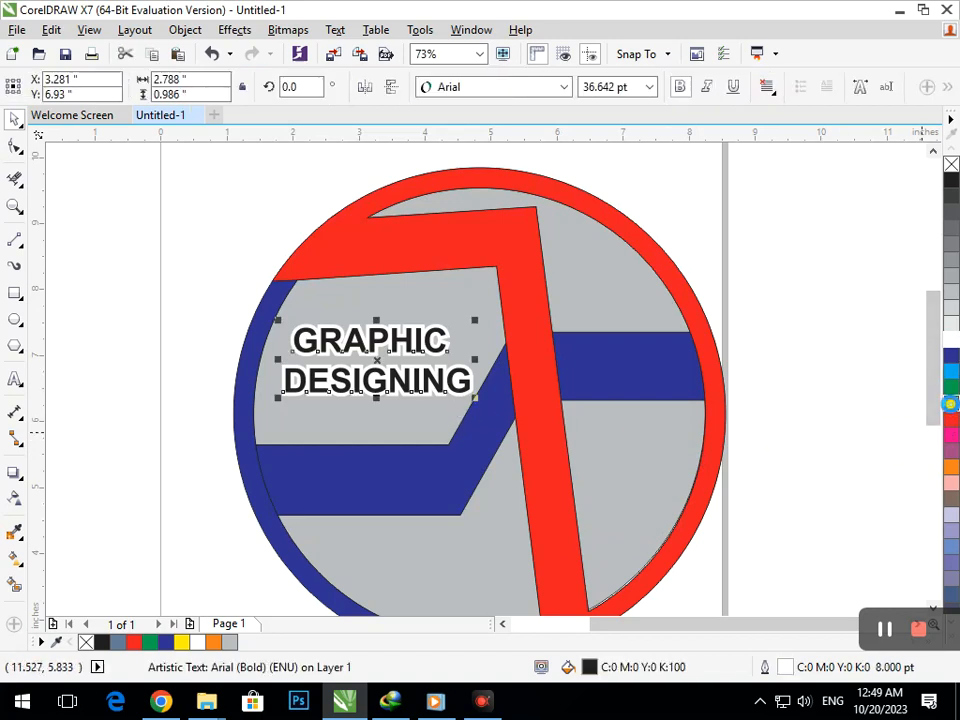
left_click(951, 403)
left_click(596, 463)
key("shift+F4")
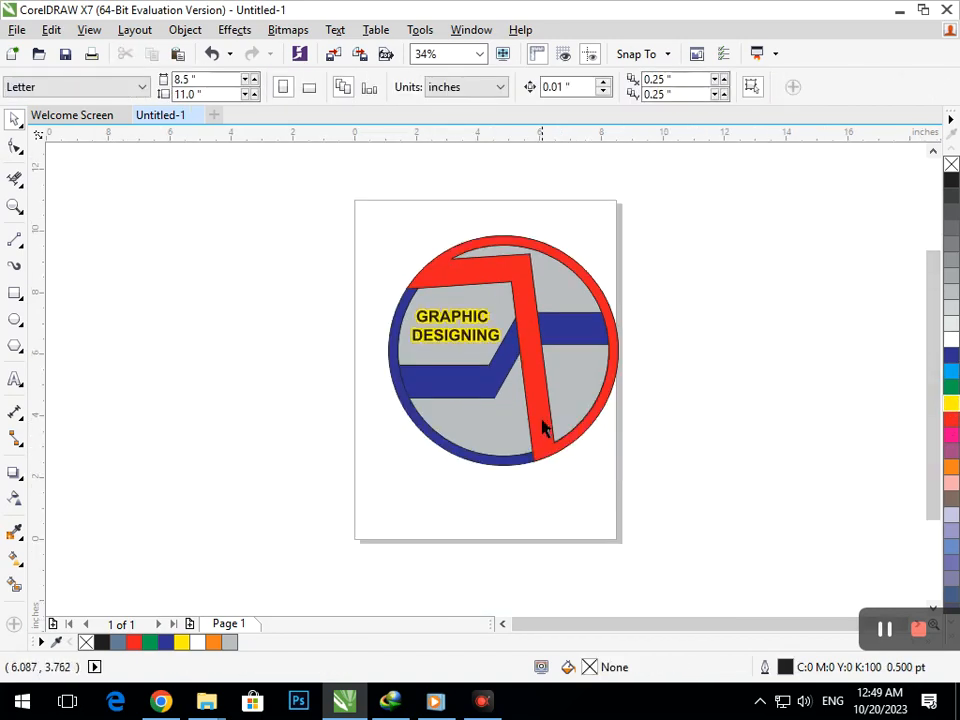
Move the text slightly down and left, and shift the word GRAPHIC right to center it above DESIGNING
left_click_drag(476, 338, 477, 344)
double_click(430, 338)
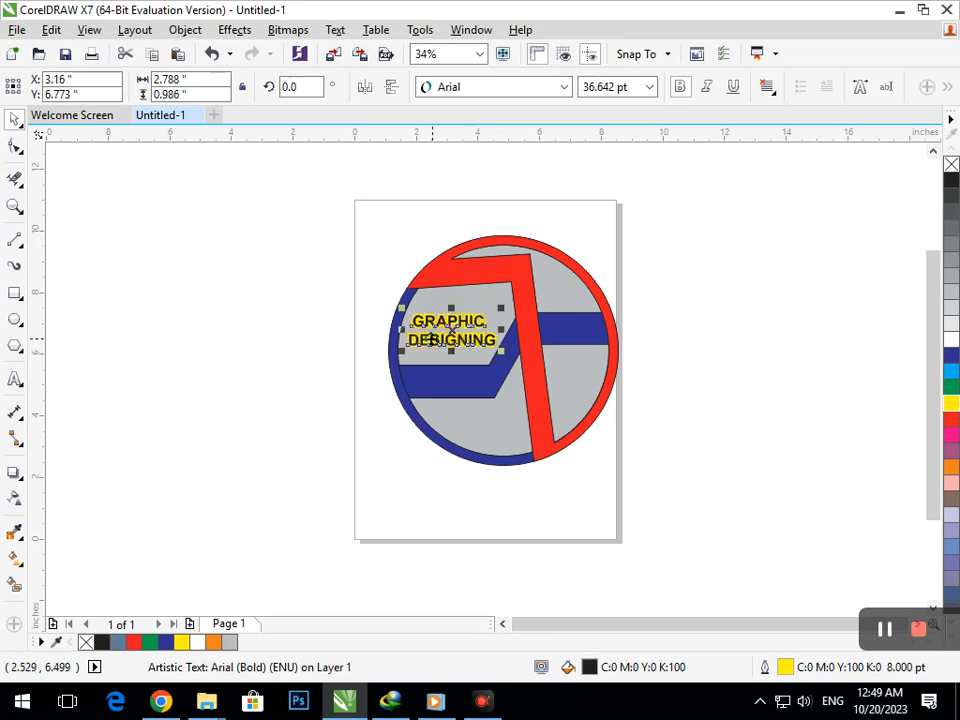
left_click(15, 119)
left_click(176, 394)
Color the text white with a blue outline
left_click(437, 345)
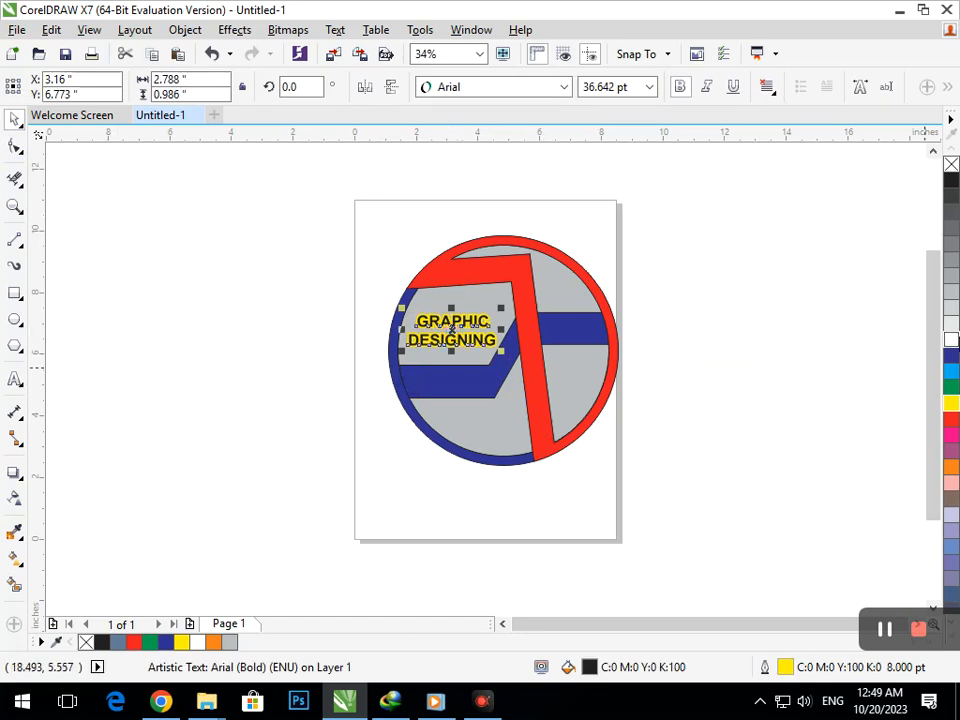
left_click(950, 337)
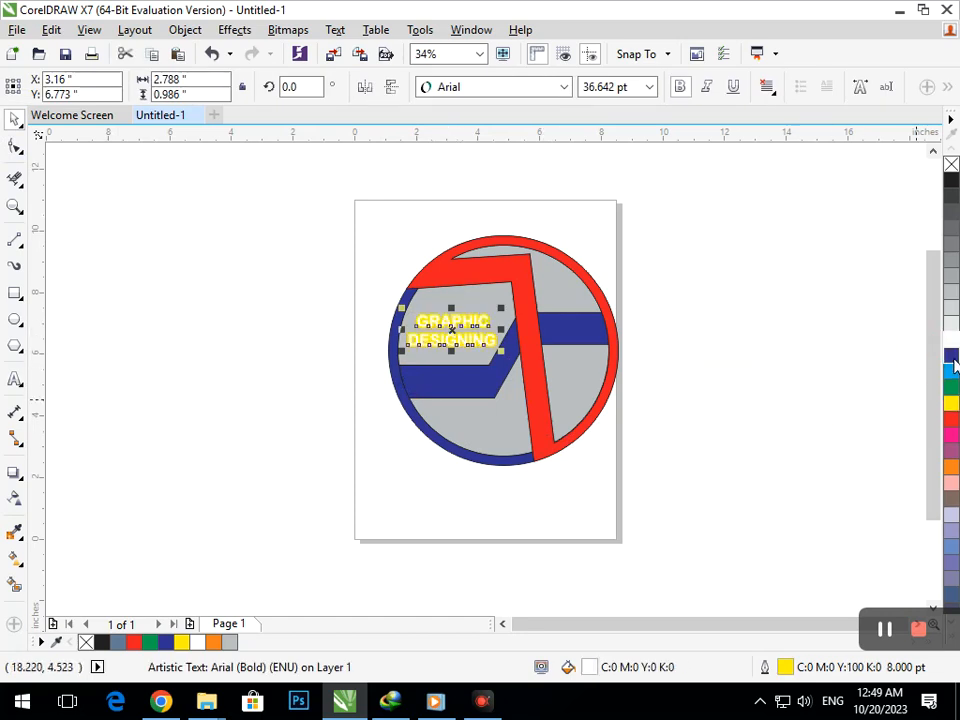
right_click(950, 356)
left_click(845, 396)
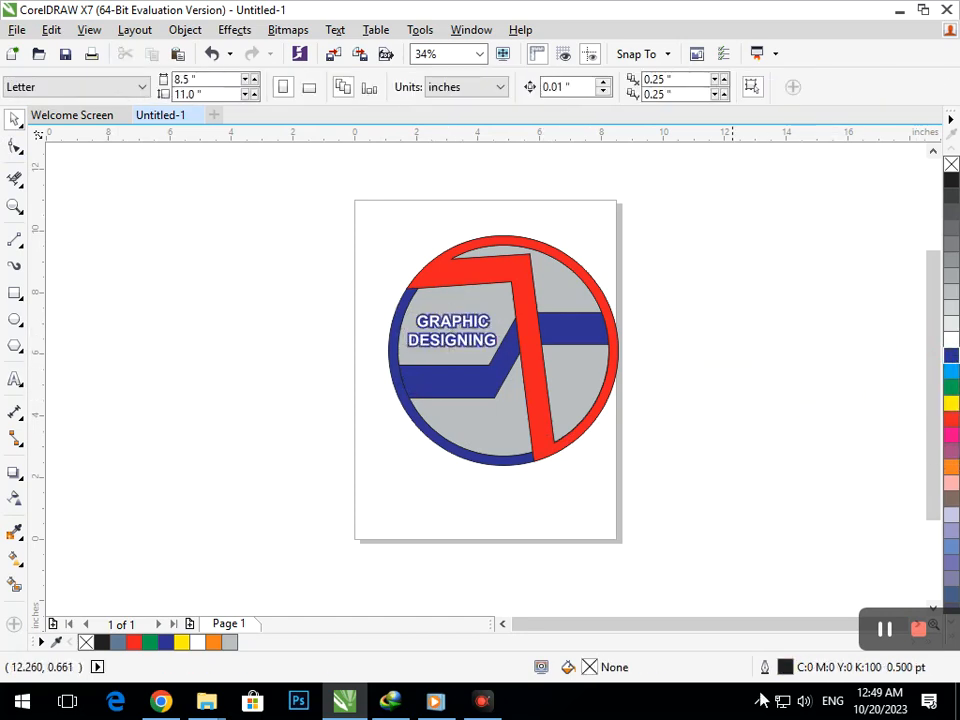
Change the text's fill to yellow, keeping the blue outline
left_click(468, 347)
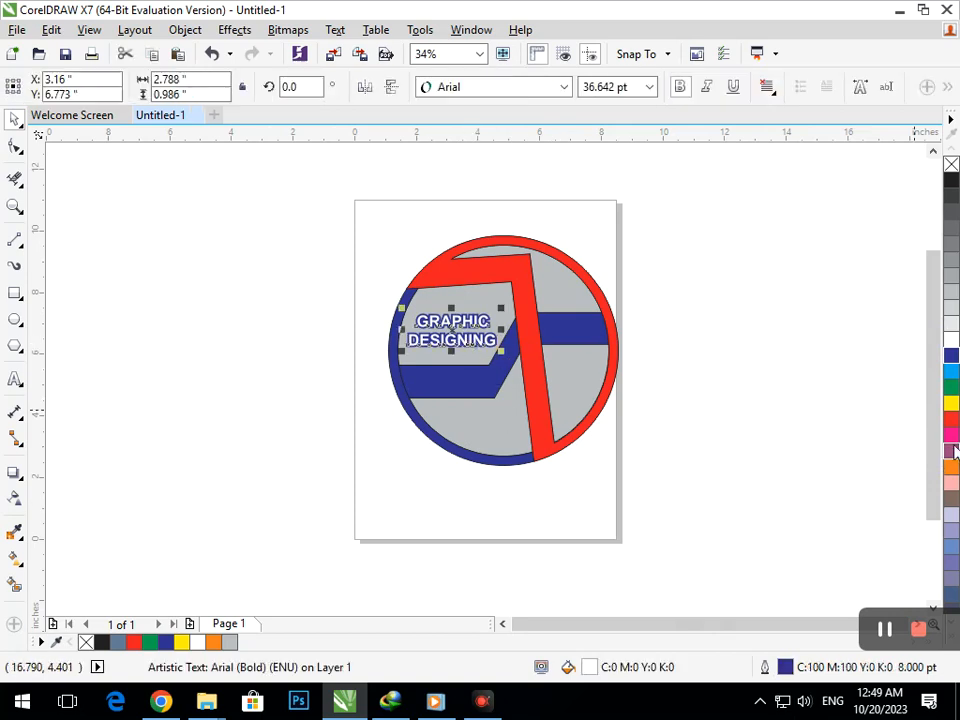
left_click(950, 403)
left_click(789, 447)
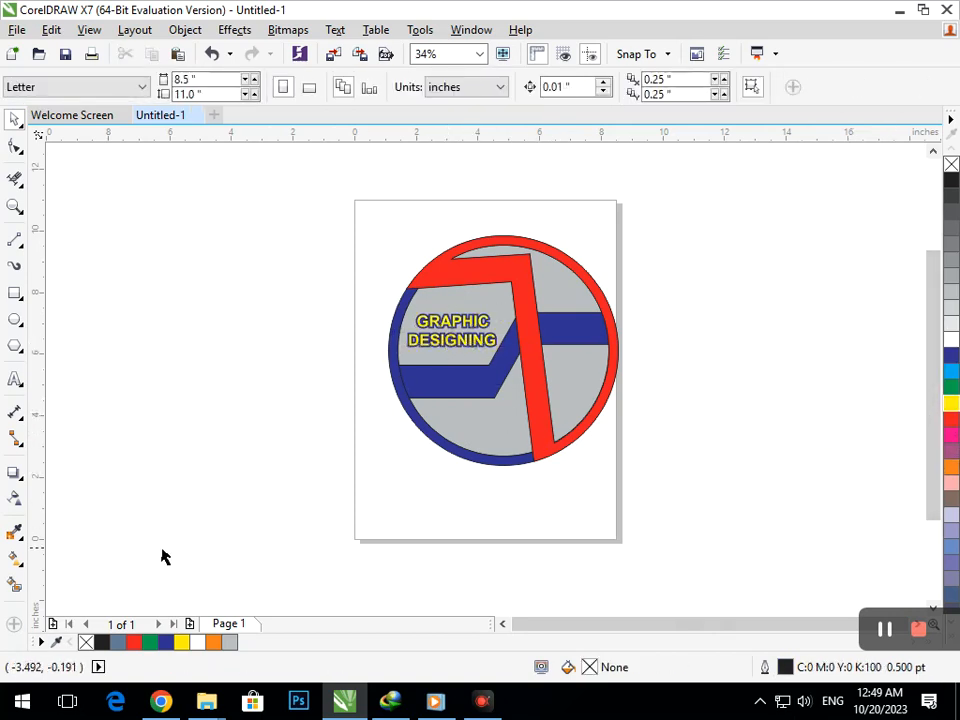
Smart-fill the two background sections below the blue band and color them green
left_click(16, 586)
left_click(506, 444)
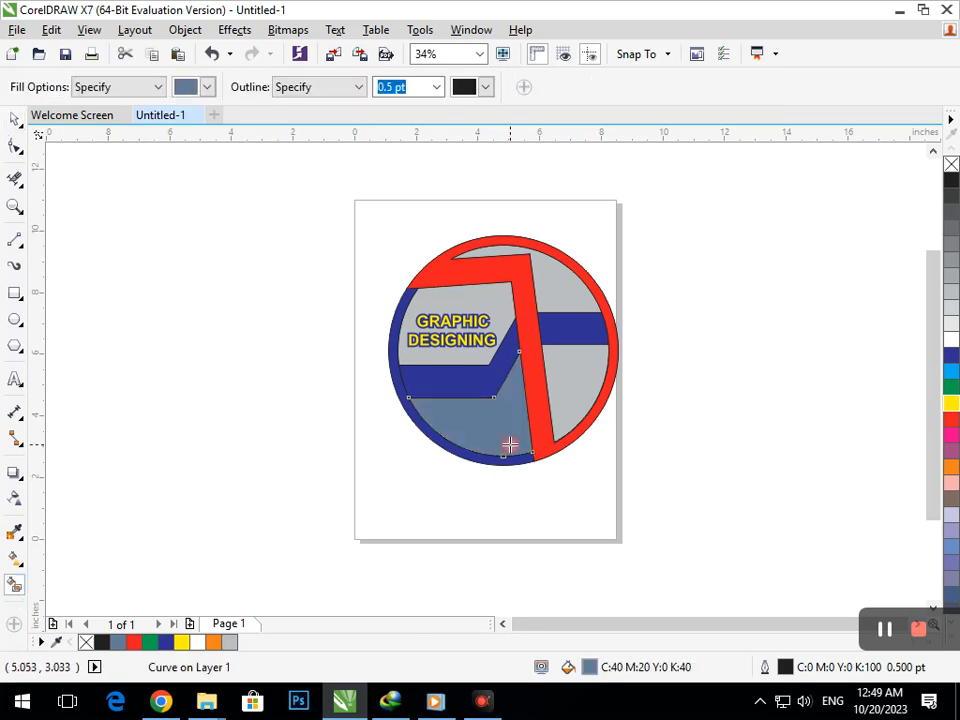
left_click(951, 387)
left_click(598, 381)
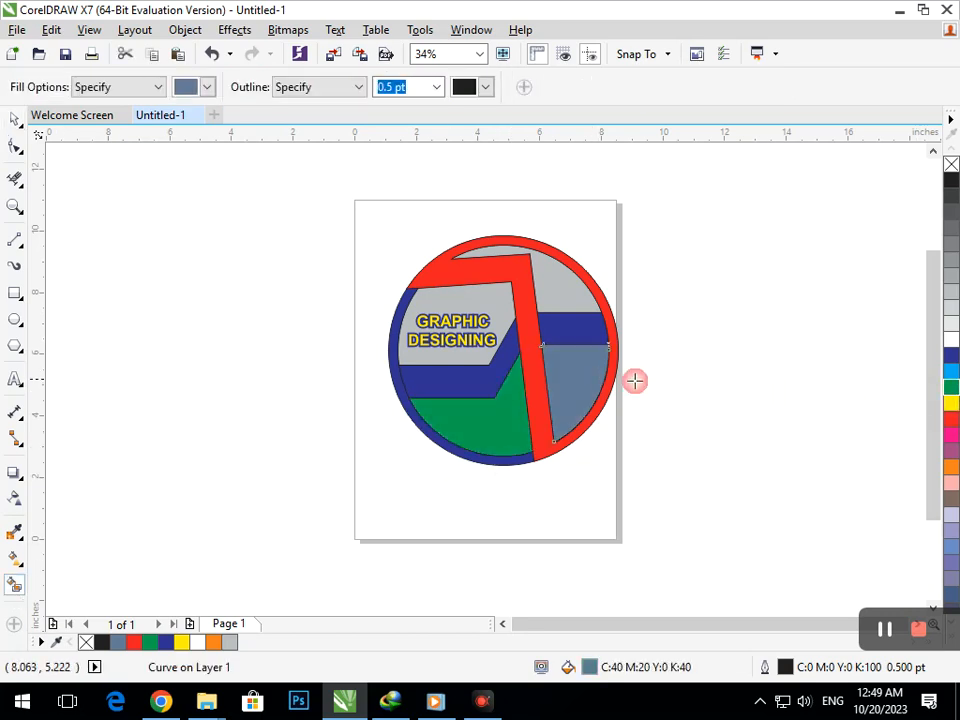
left_click(951, 387)
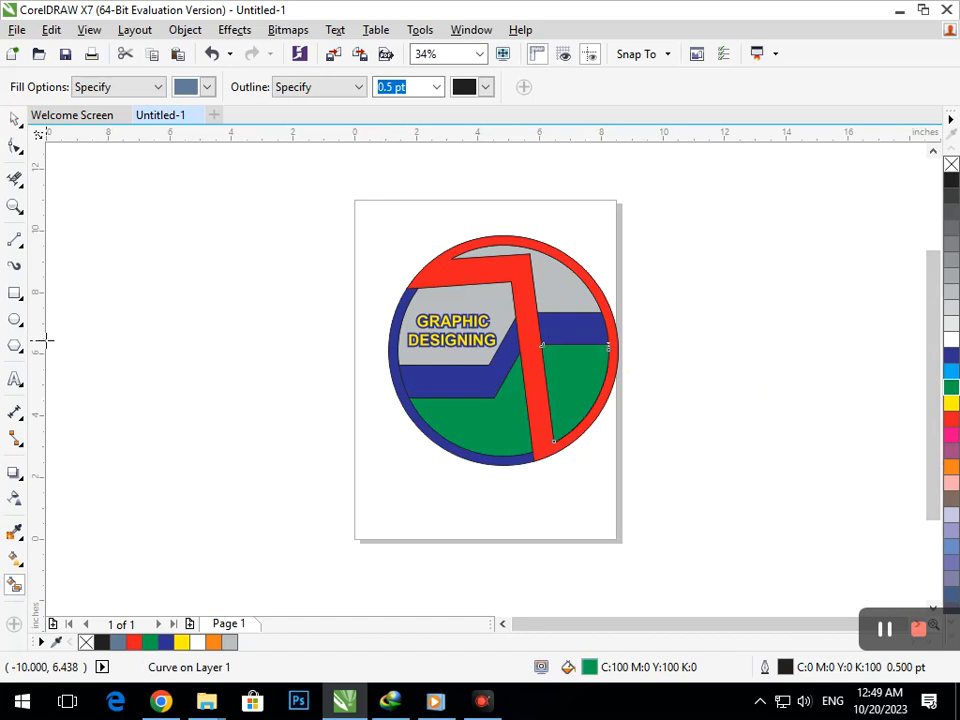
Try blue on both sections below the blue band, and undo back to green
left_click(951, 355)
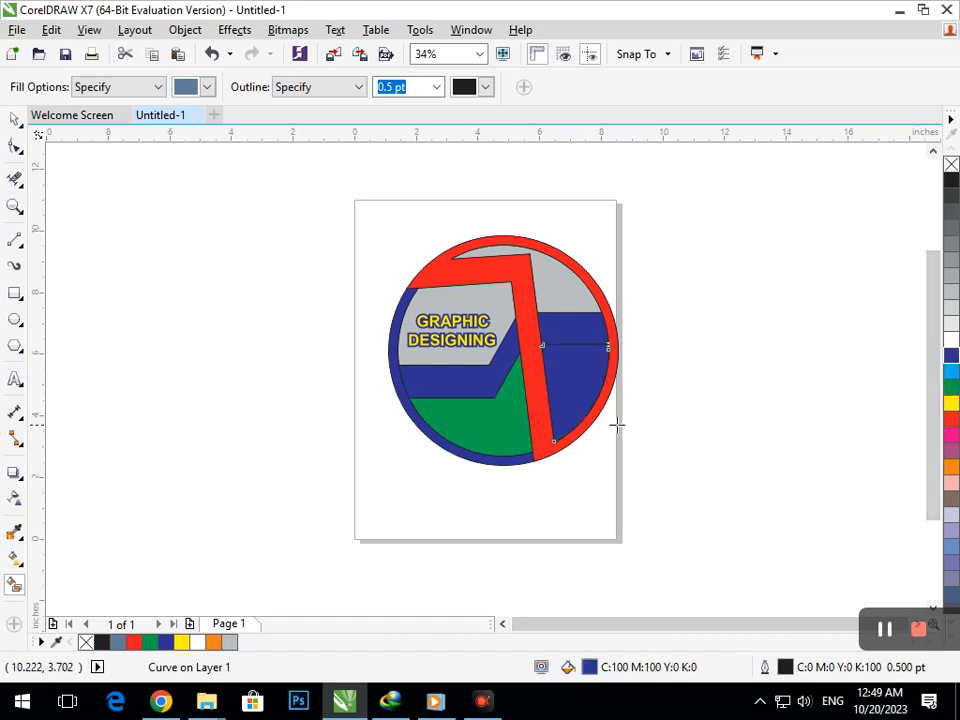
left_click(505, 420)
left_click(951, 355)
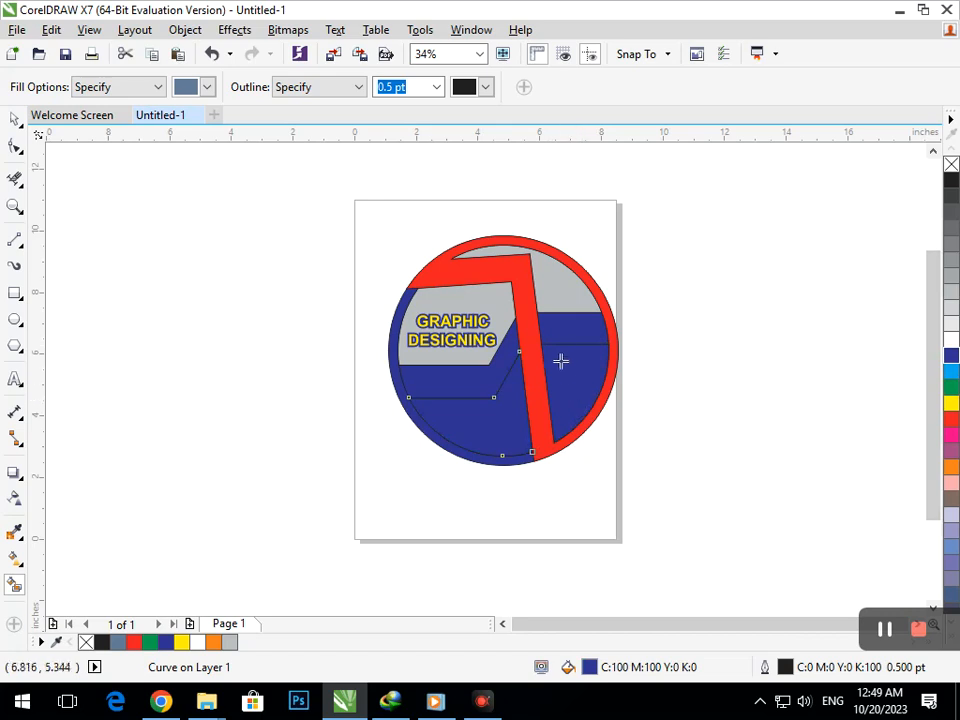
key("ctrl+z")
key("ctrl+z")
key("ctrl+z")
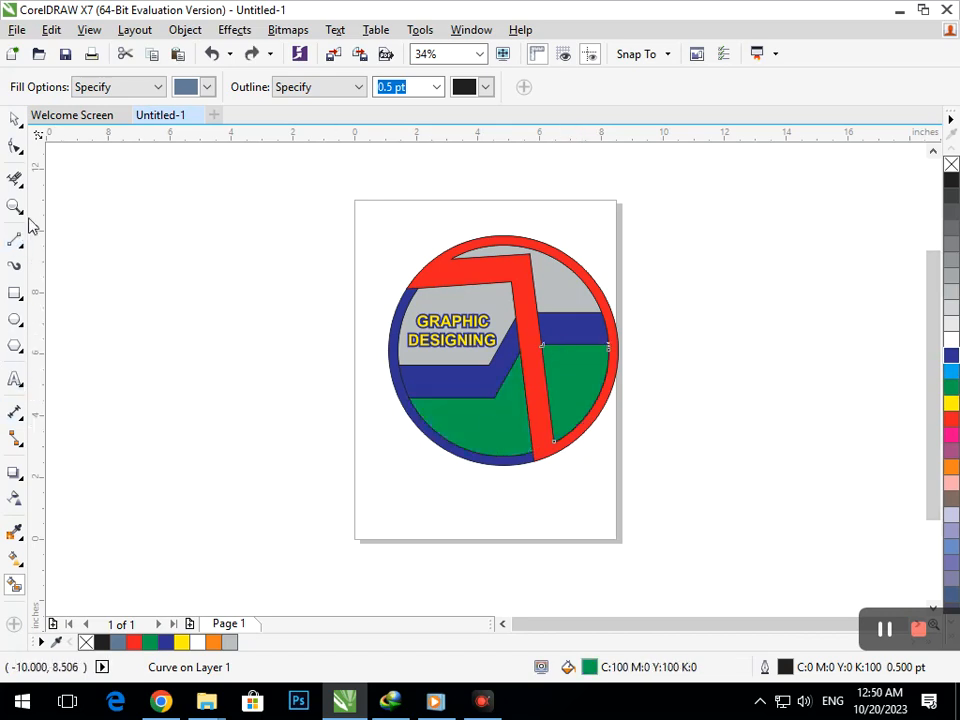
Recolor the GRAPHIC DESIGNING text with a green fill and a white outline
left_click(14, 118)
left_click(107, 336)
left_click(432, 340)
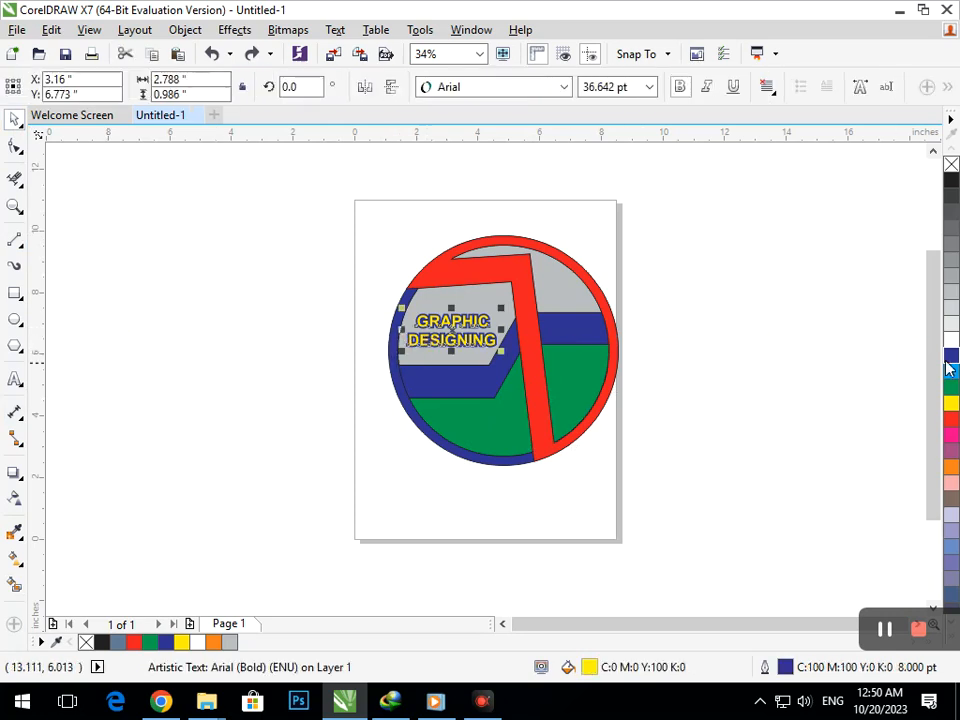
left_click(951, 386)
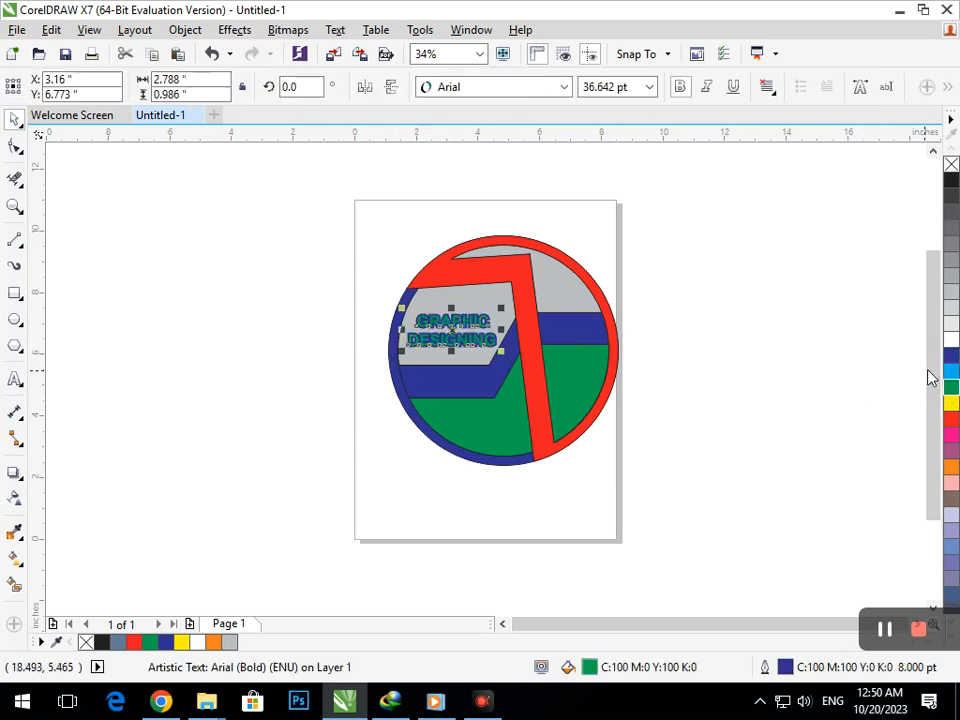
left_click(684, 458)
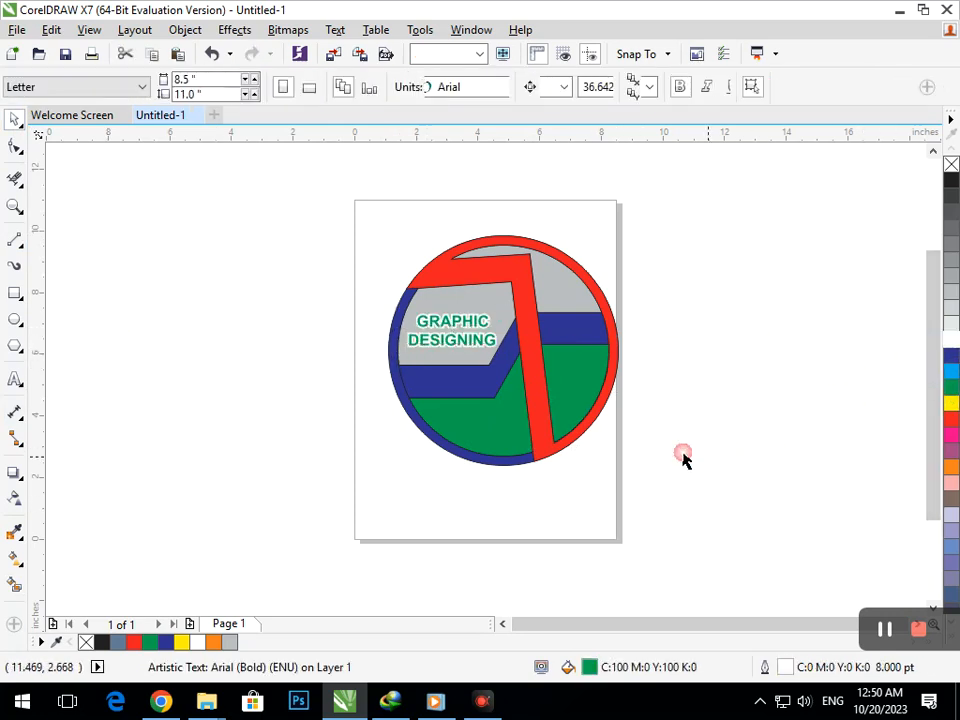
Delete the two green shapes below the blue band to restore the gray background
scroll(491, 291, "up", 1)
left_click(756, 506)
left_click_drag(545, 525, 437, 585)
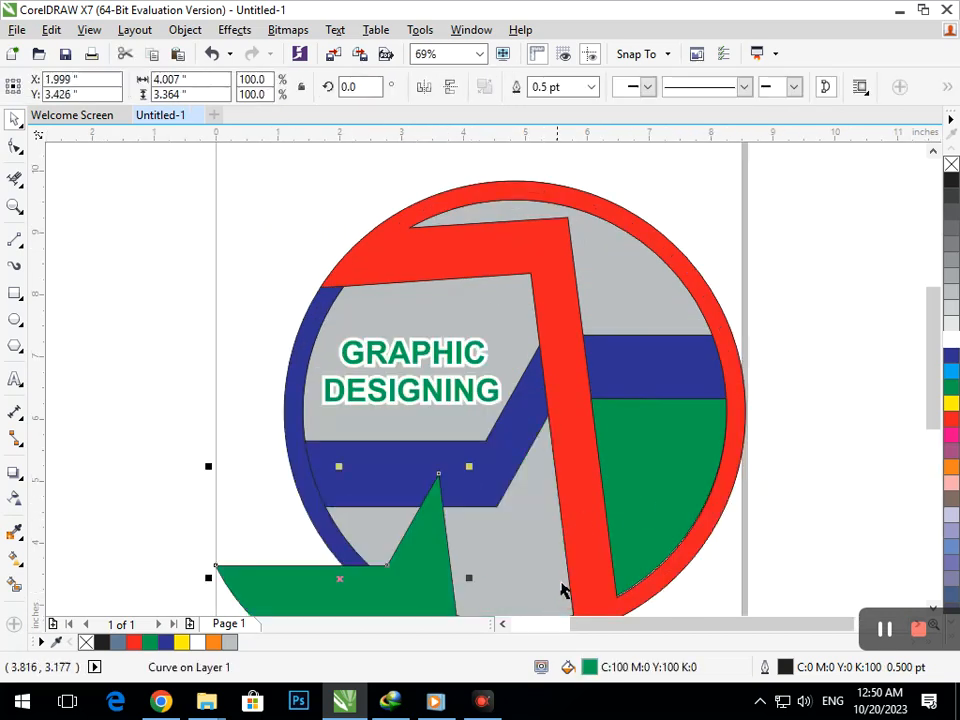
key("Delete")
key("Delete")
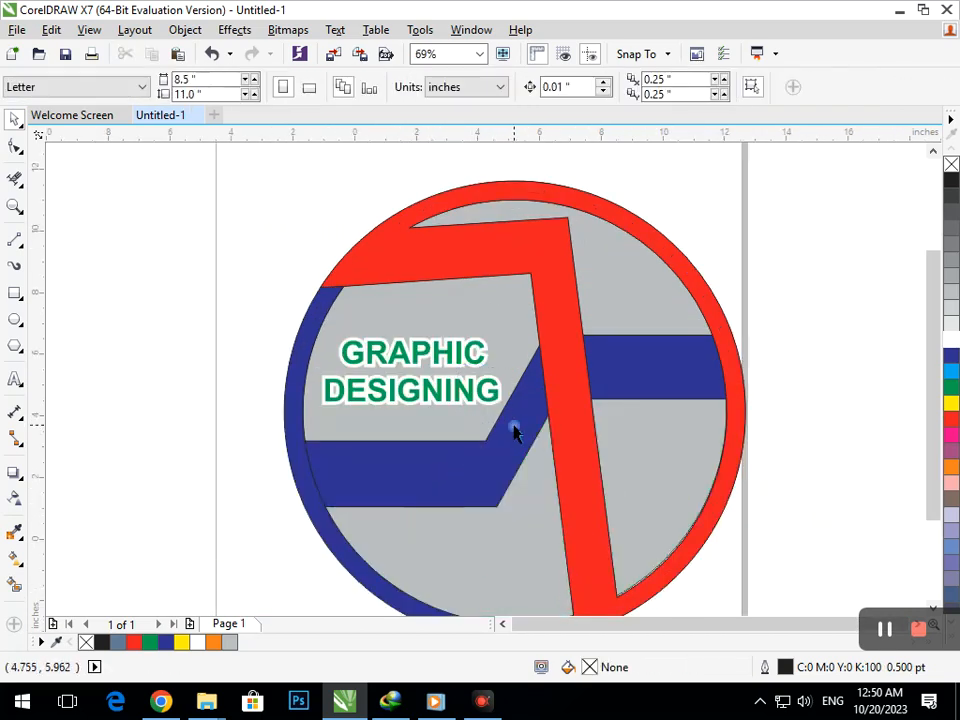
Set the GRAPHIC DESIGNING text to a yellow fill with a black outline
scroll(511, 430, "down", 1)
left_click(450, 345)
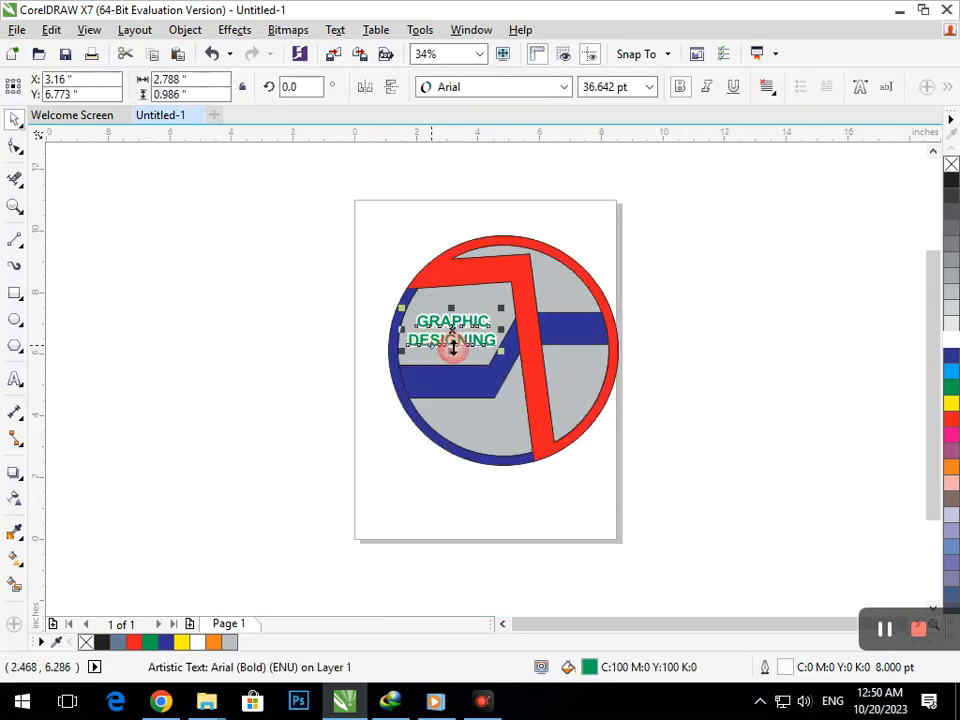
left_click(951, 402)
right_click(949, 184)
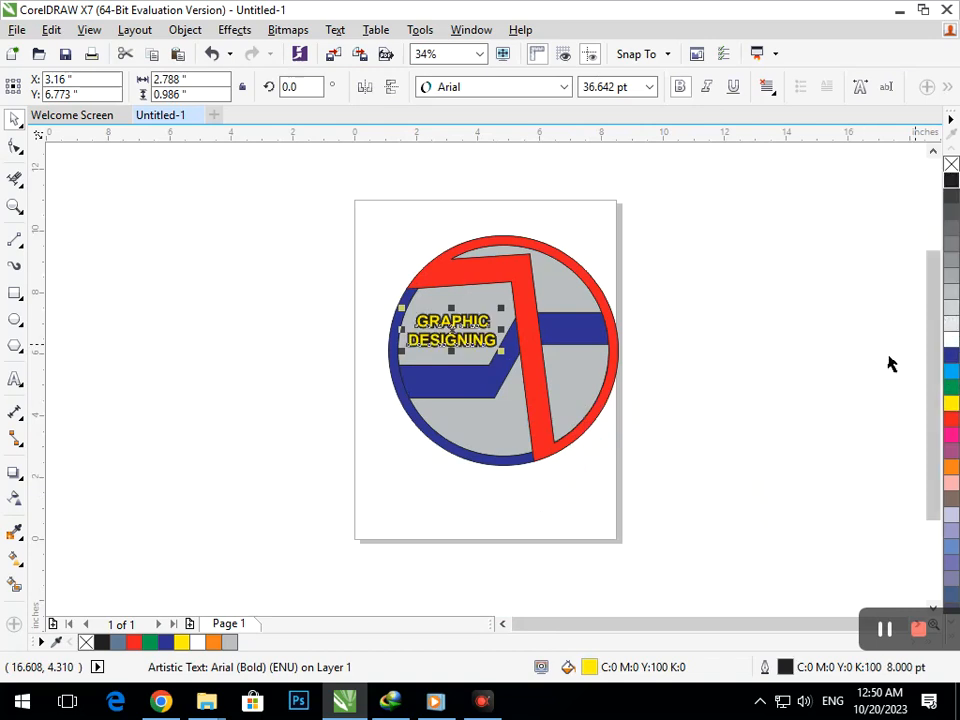
Weld the blue section of the outer ring and the blue band into one shape
left_click(634, 437)
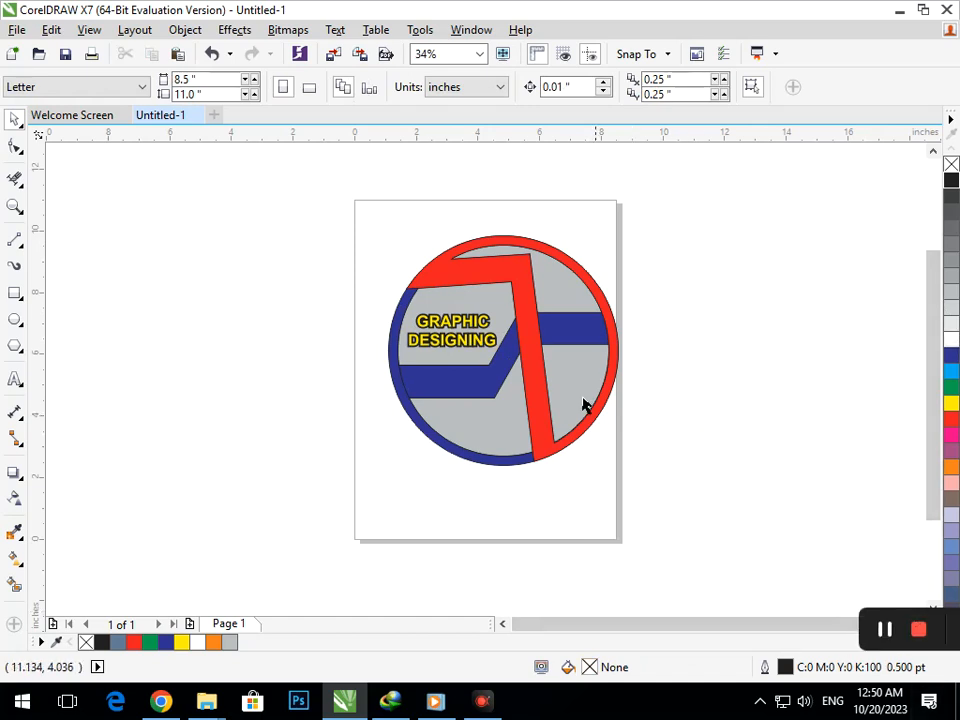
left_click_drag(443, 450, 386, 489)
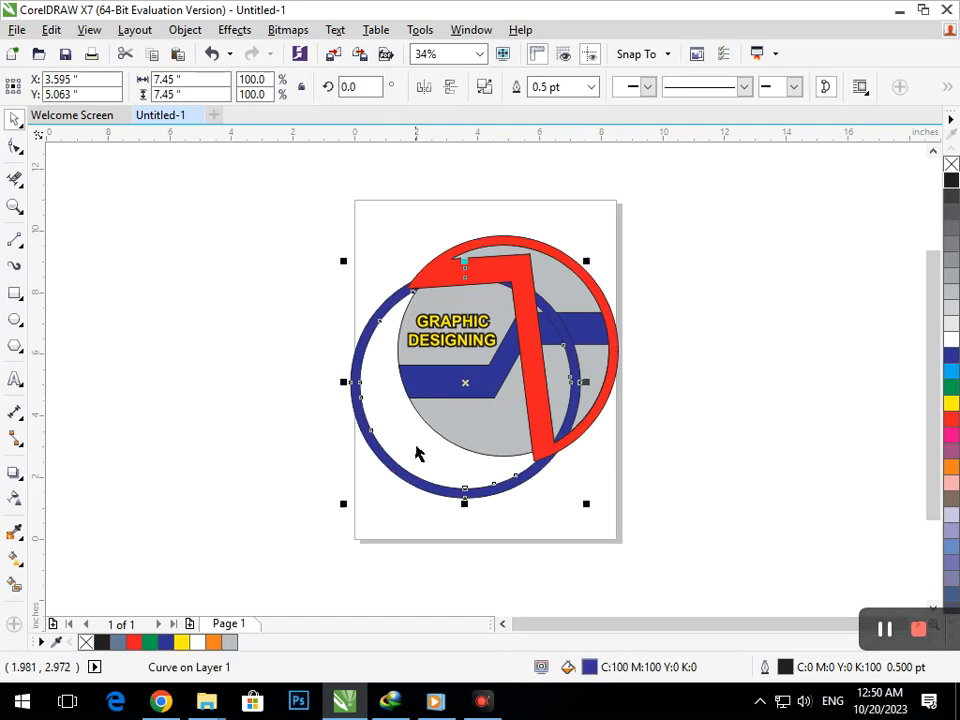
key("ctrl+z")
left_click(482, 370, "shift")
left_click(524, 87)
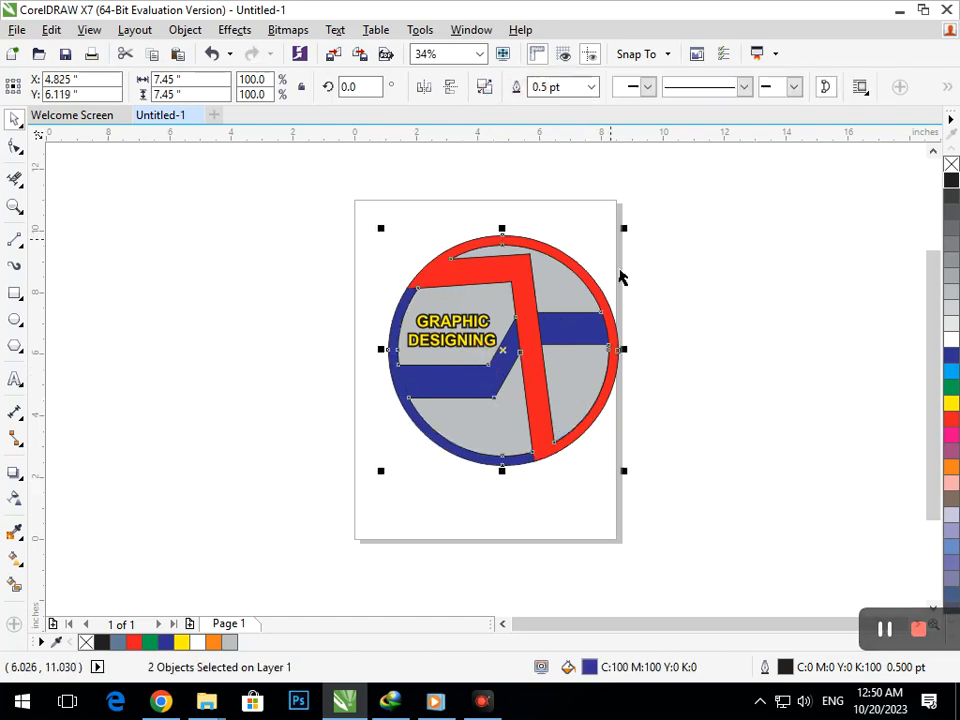
left_click(673, 377)
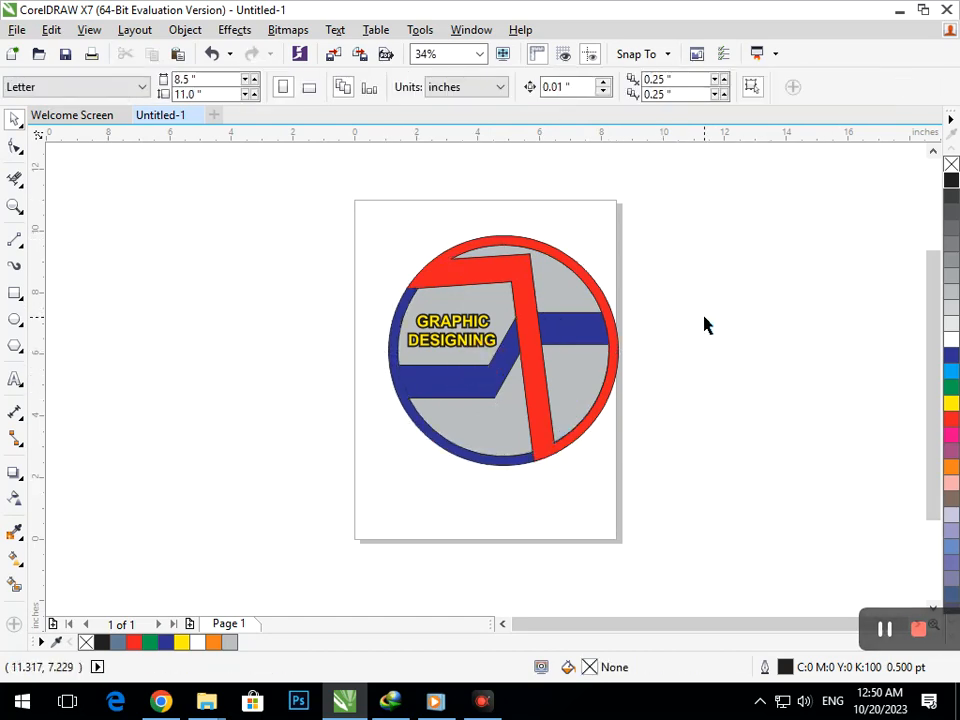
Set the GRAPHIC DESIGNING text aside from the logo and remove the outlines from all the logo shapes
left_click_drag(483, 352, 202, 305)
left_click_drag(352, 218, 726, 560)
left_click(782, 87)
left_click(752, 103)
left_click(340, 446)
Place the GRAPHIC DESIGNING text back on the gray area between the red and blue bands and fine-tune its position
left_click_drag(155, 305, 431, 364)
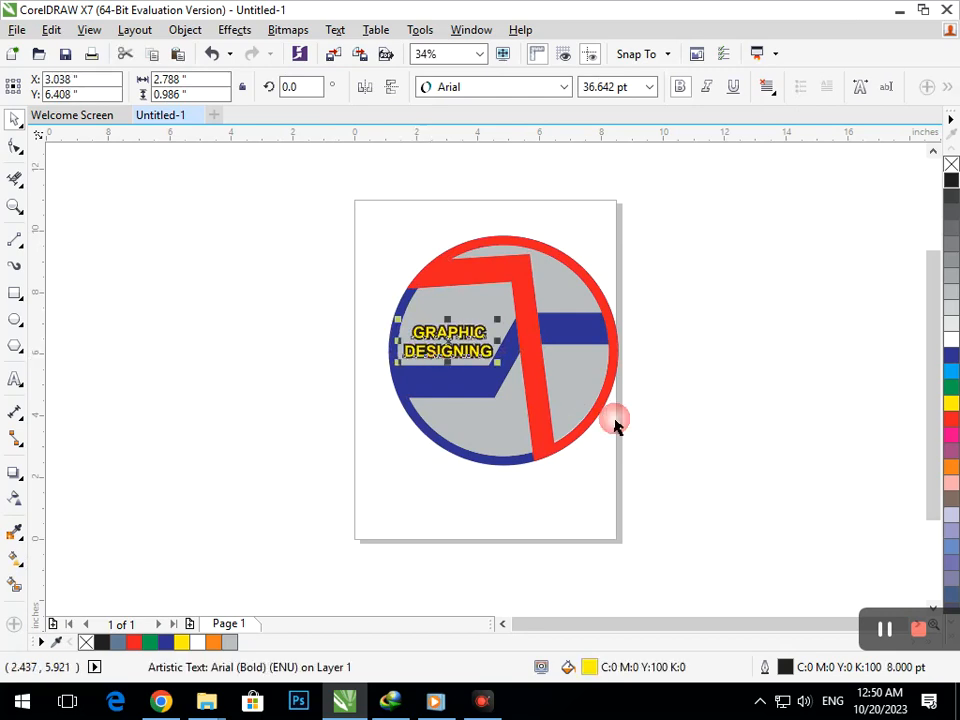
left_click(707, 422)
left_click(449, 349)
left_click_drag(449, 349, 447, 349)
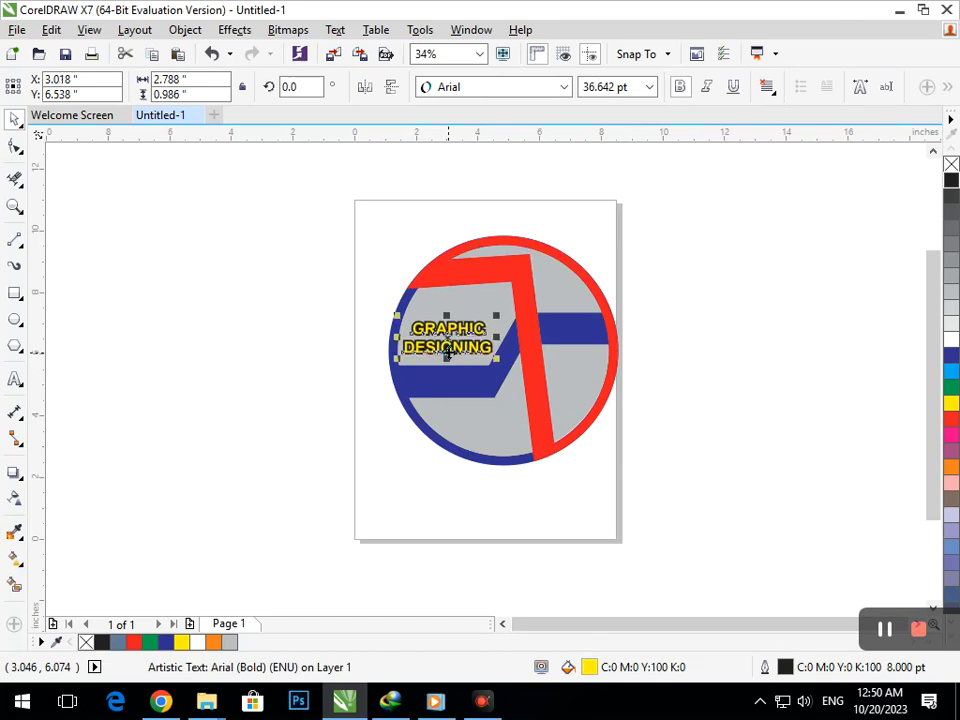
left_click(761, 405)
Move the complete logo off the page onto the empty area to its left and fit it in the view
scroll(649, 356, "down", 2)
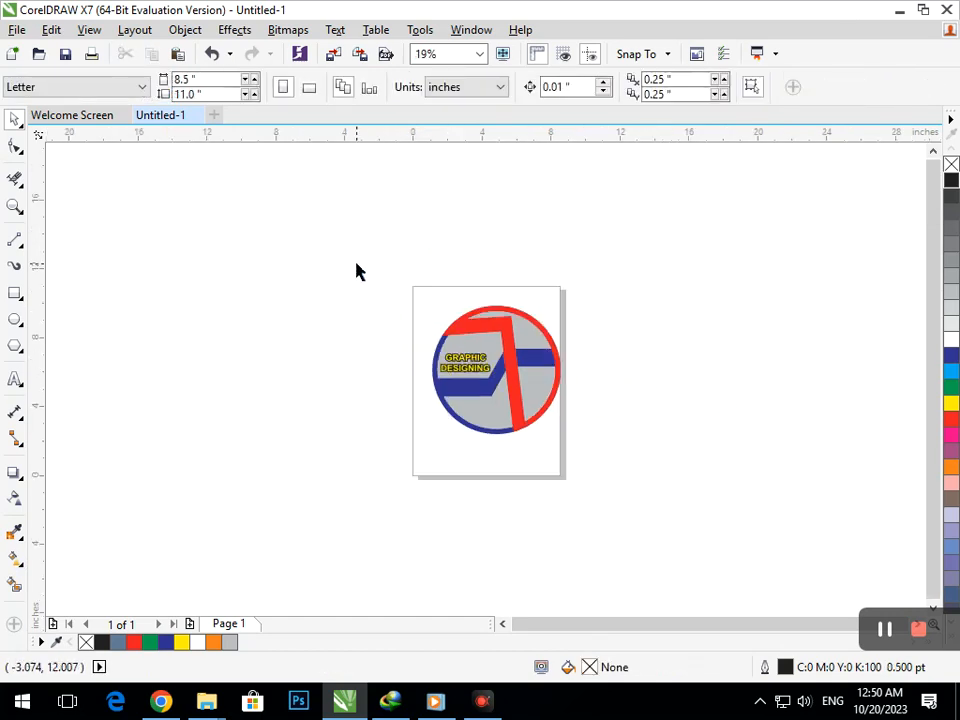
left_click_drag(356, 265, 616, 467)
left_click_drag(479, 371, 123, 290)
left_click(103, 227)
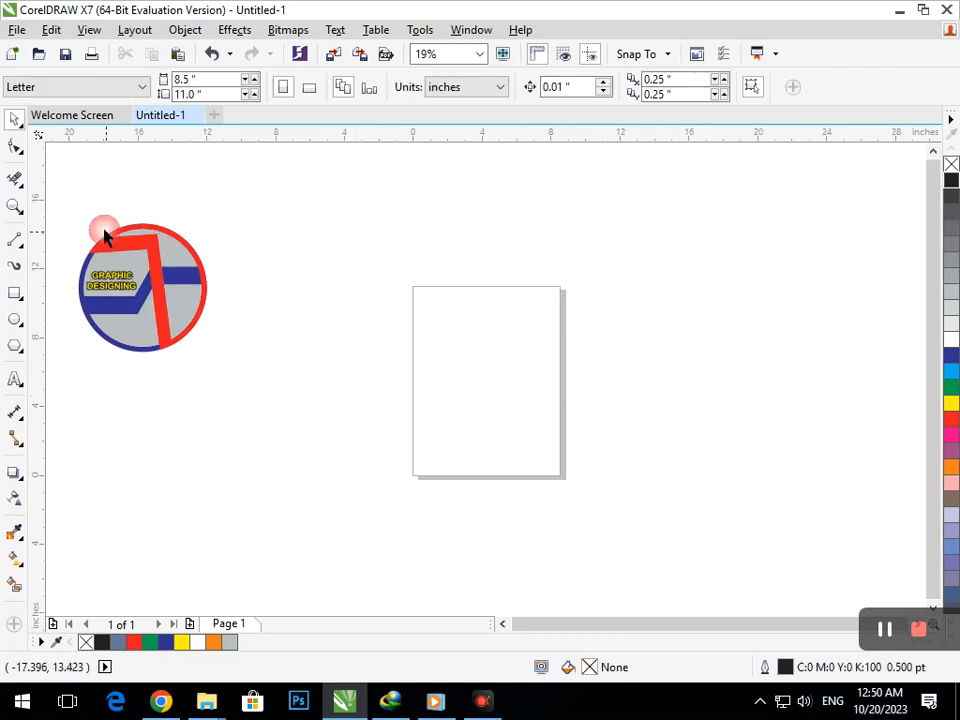
key("F4")
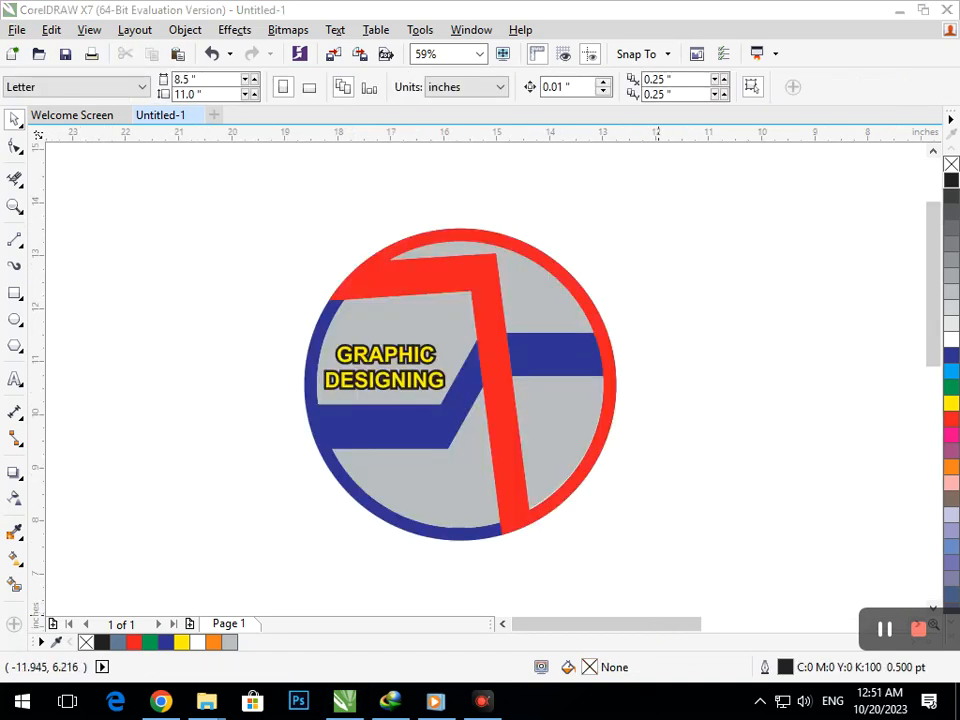